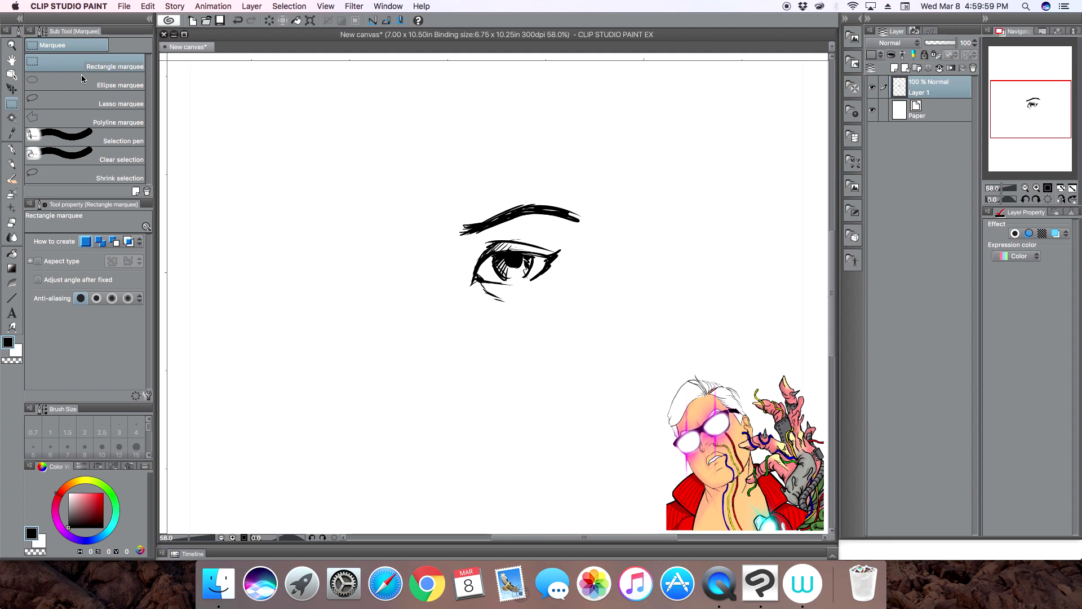
# Step: Draw and clear a rectangle selection, then an ellipse selection, around the eye
pyautogui.moveTo(417, 172)
pyautogui.mouseDown()
pyautogui.moveTo(587, 281)
pyautogui.moveTo(618, 331)
pyautogui.mouseUp()
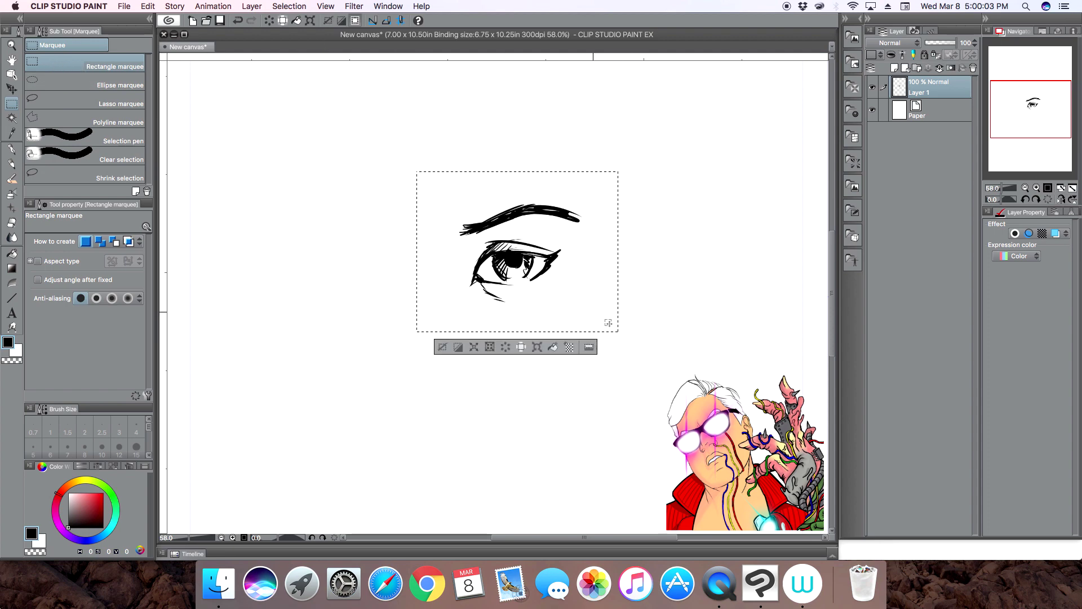
pyautogui.click(459, 347)
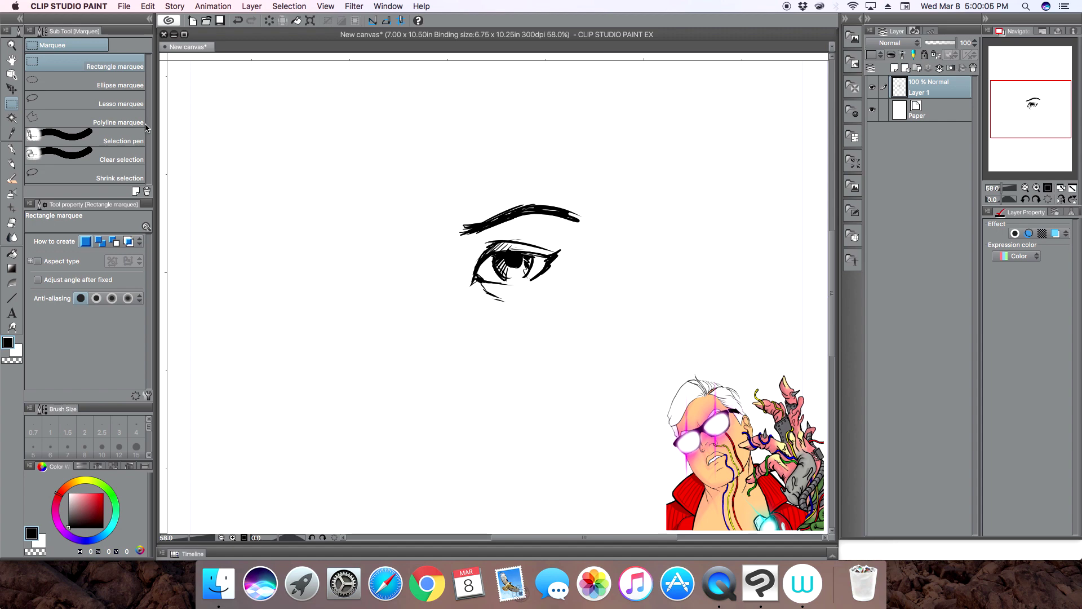
pyautogui.click(127, 79)
pyautogui.moveTo(369, 160); pyautogui.dragTo(660, 334)
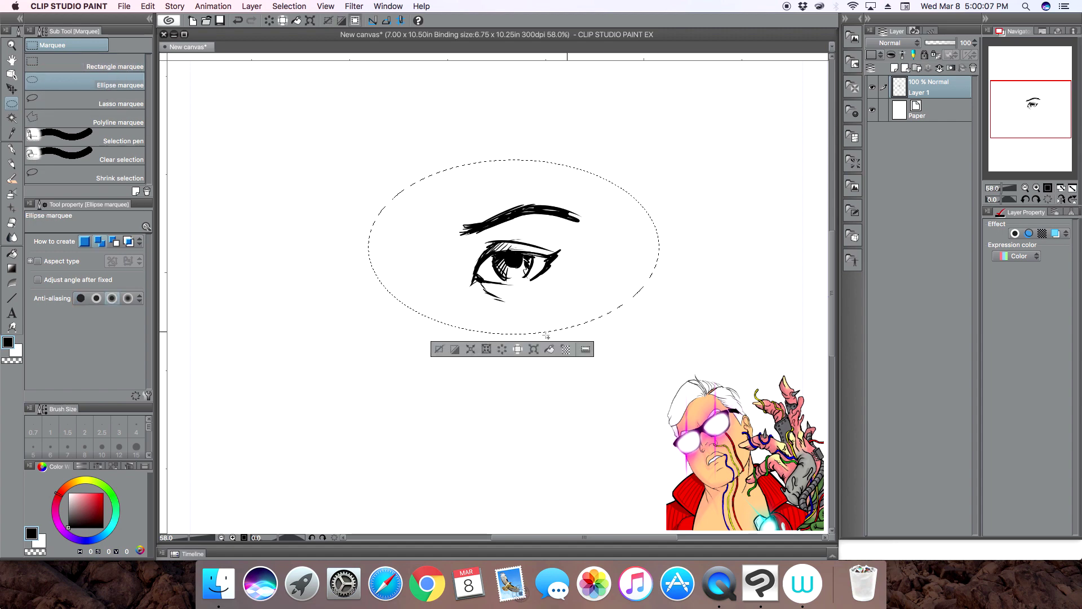
pyautogui.click(436, 347)
# Step: Trace a freehand Lasso selection around the eye, then clear it
pyautogui.click(121, 101)
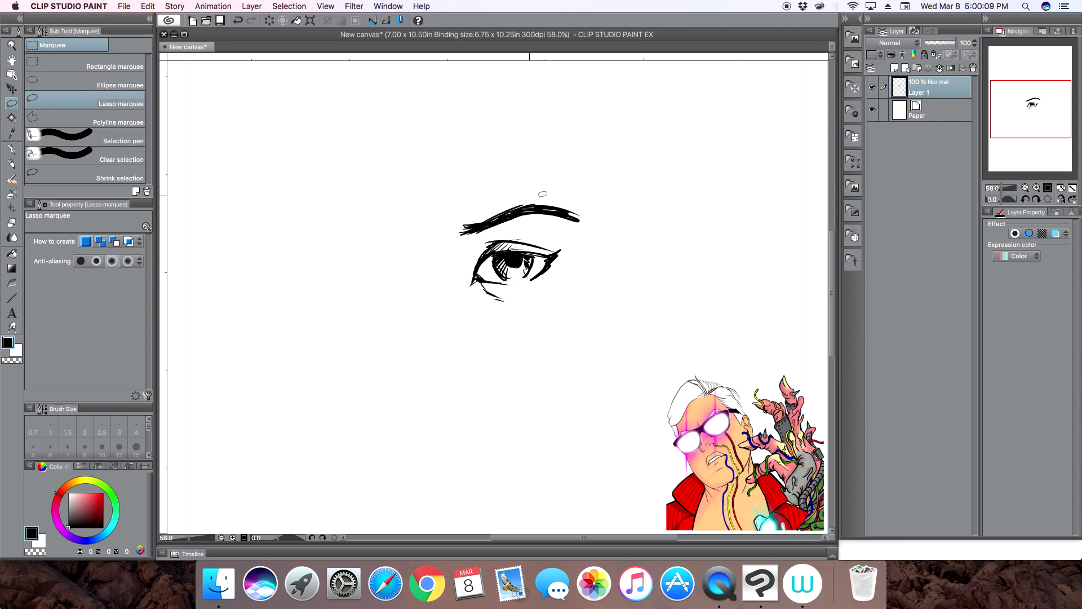
pyautogui.moveTo(561, 185)
pyautogui.mouseDown()
pyautogui.moveTo(536, 181)
pyautogui.moveTo(410, 231)
pyautogui.moveTo(434, 302)
pyautogui.moveTo(492, 332)
pyautogui.moveTo(558, 324)
pyautogui.moveTo(604, 274)
pyautogui.moveTo(625, 225)
pyautogui.moveTo(588, 190)
pyautogui.moveTo(559, 182)
pyautogui.mouseUp()
pyautogui.click(462, 306)
# Step: Make a five-corner polygon selection around the eye, clear it, and pick the Selection pen
pyautogui.click(122, 122)
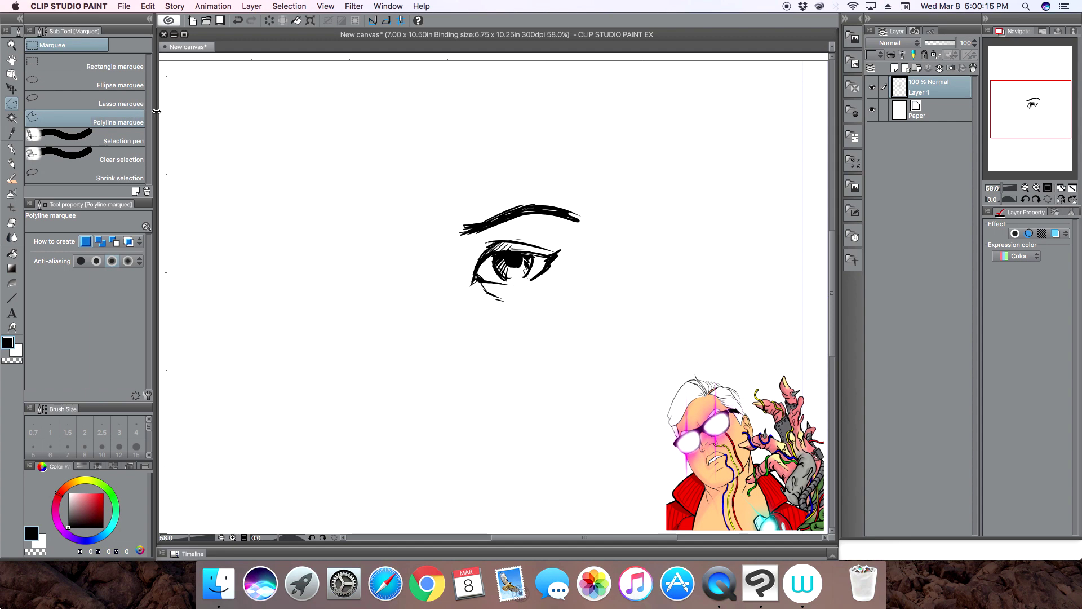
pyautogui.click(461, 195)
pyautogui.click(406, 324)
pyautogui.press('Escape')
pyautogui.click(471, 178)
pyautogui.click(398, 331)
pyautogui.click(552, 342)
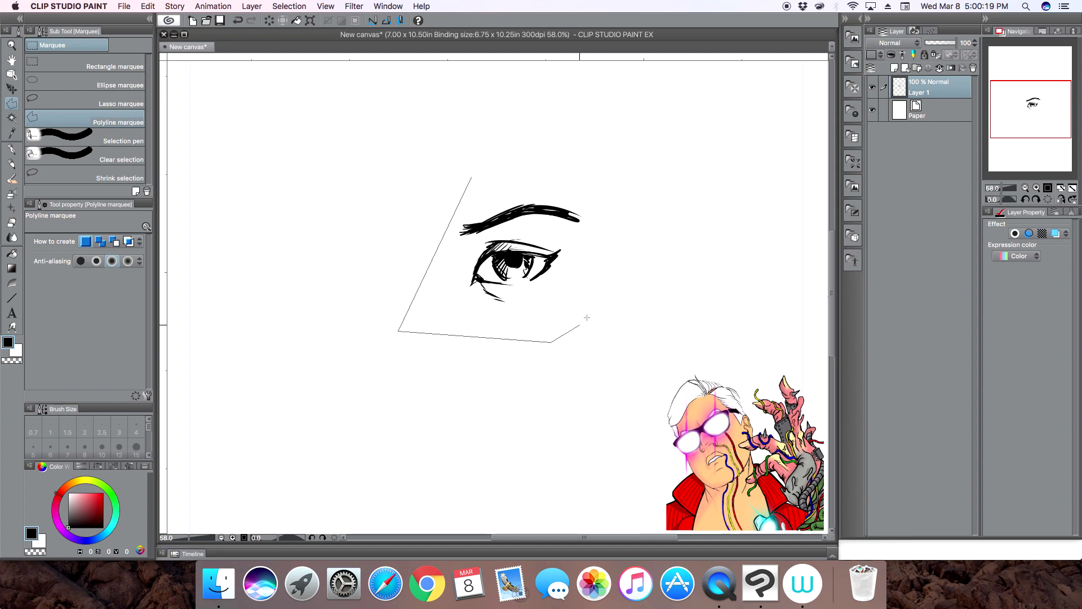
pyautogui.click(623, 251)
pyautogui.click(578, 165)
pyautogui.doubleClick(519, 169)
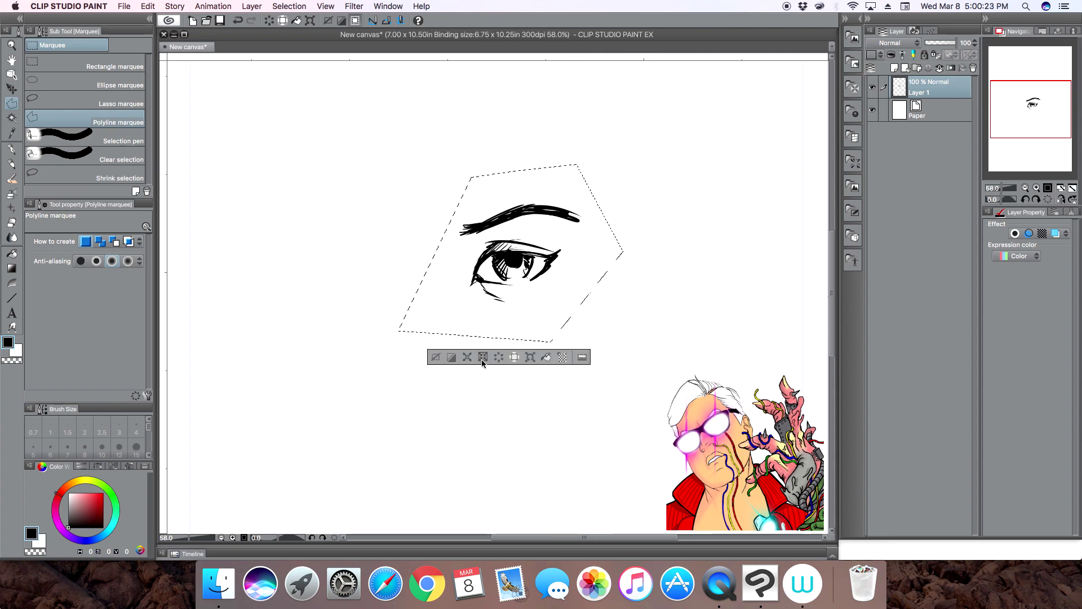
pyautogui.click(436, 359)
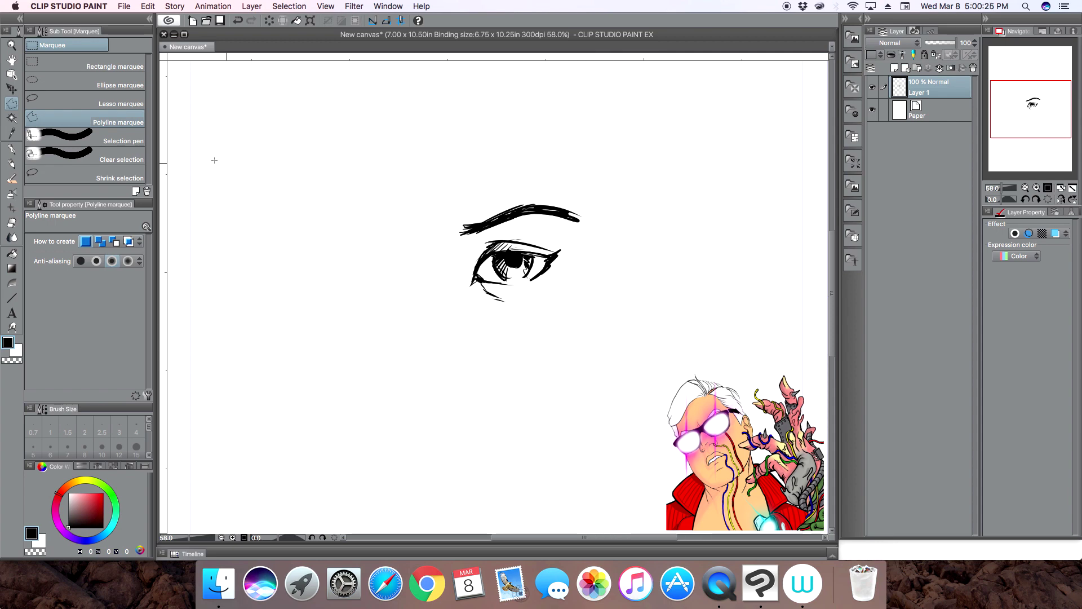
pyautogui.click(123, 141)
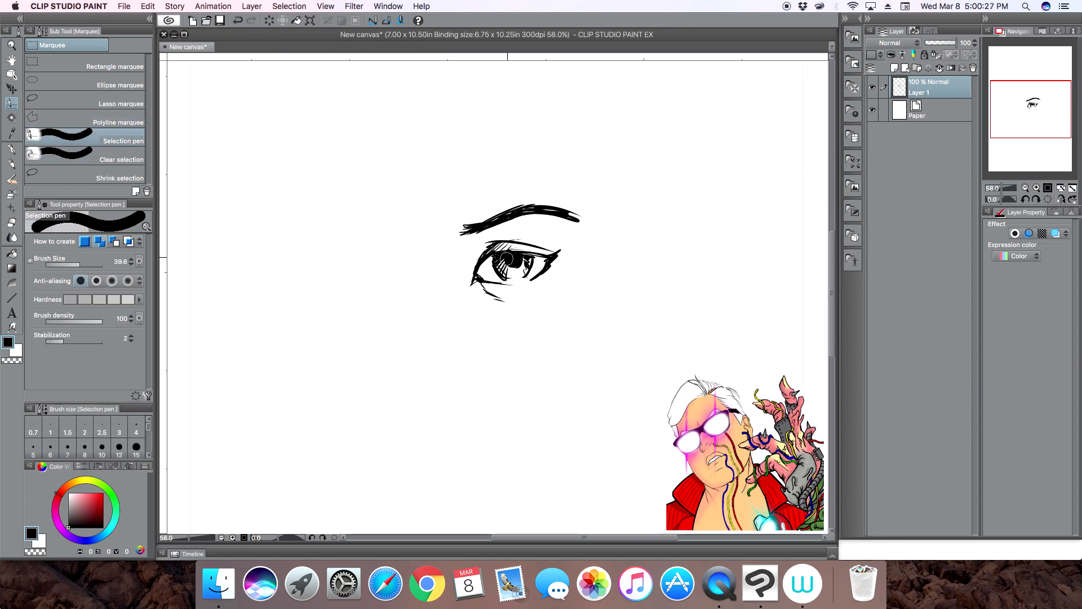
# Step: Paint a selection over the iris, then brush over the eyebrow with Clear selection, deselecting each
pyautogui.moveTo(499, 248)
pyautogui.mouseDown()
pyautogui.moveTo(485, 271)
pyautogui.moveTo(511, 289)
pyautogui.moveTo(543, 255)
pyautogui.moveTo(558, 260)
pyautogui.moveTo(528, 285)
pyautogui.moveTo(484, 288)
pyautogui.mouseUp()
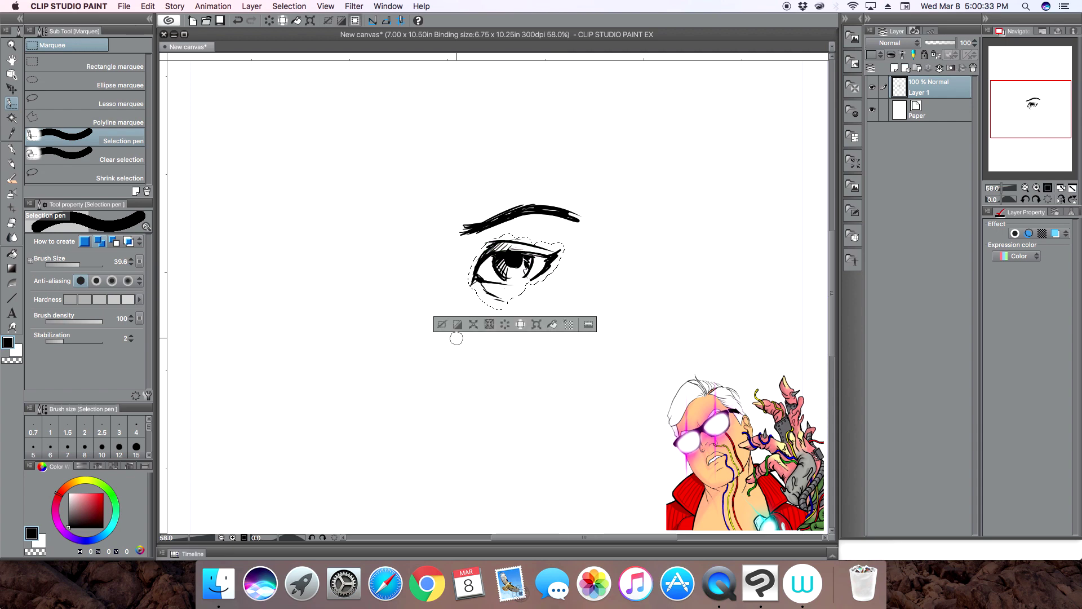
pyautogui.click(448, 326)
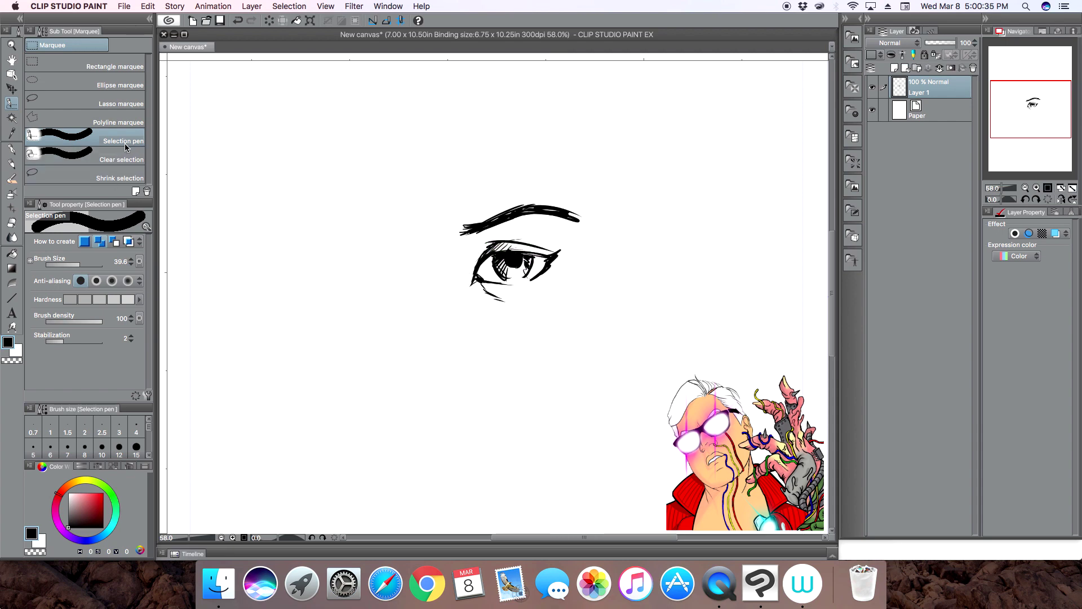
pyautogui.click(126, 162)
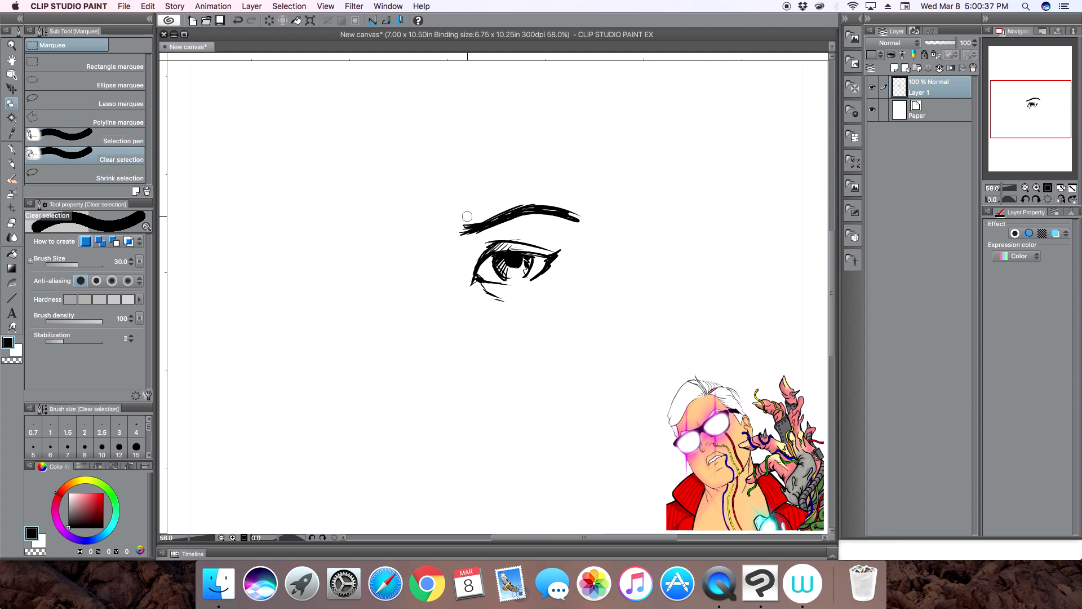
pyautogui.moveTo(466, 215)
pyautogui.mouseDown()
pyautogui.moveTo(520, 205)
pyautogui.moveTo(519, 214)
pyautogui.moveTo(558, 207)
pyautogui.moveTo(581, 223)
pyautogui.mouseUp()
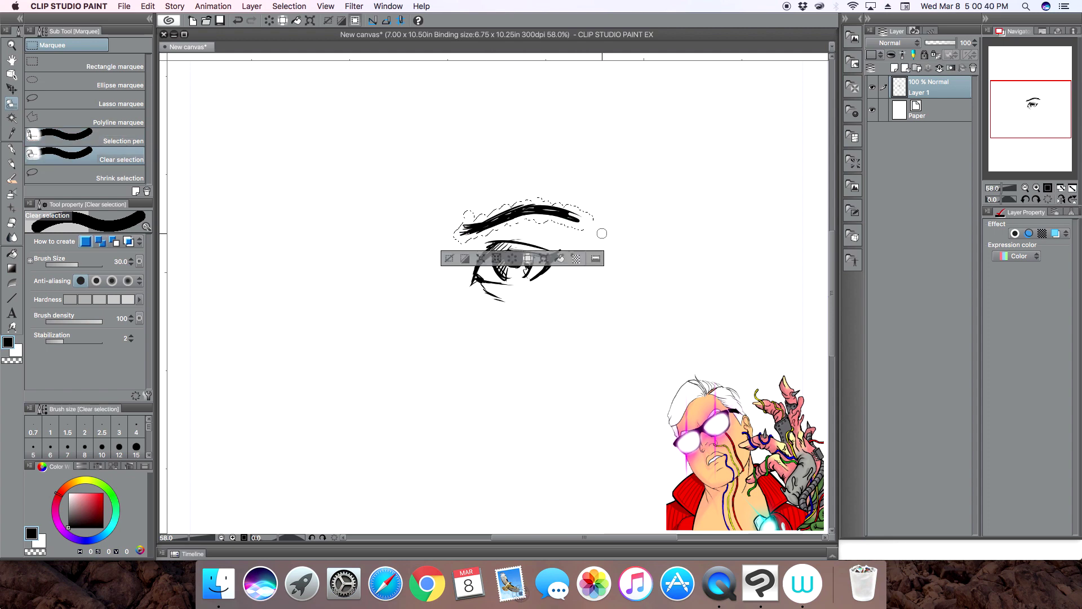
pyautogui.click(450, 259)
# Step: Loop the eye with Shrink selection to grab just its lines, then deselect
pyautogui.click(125, 179)
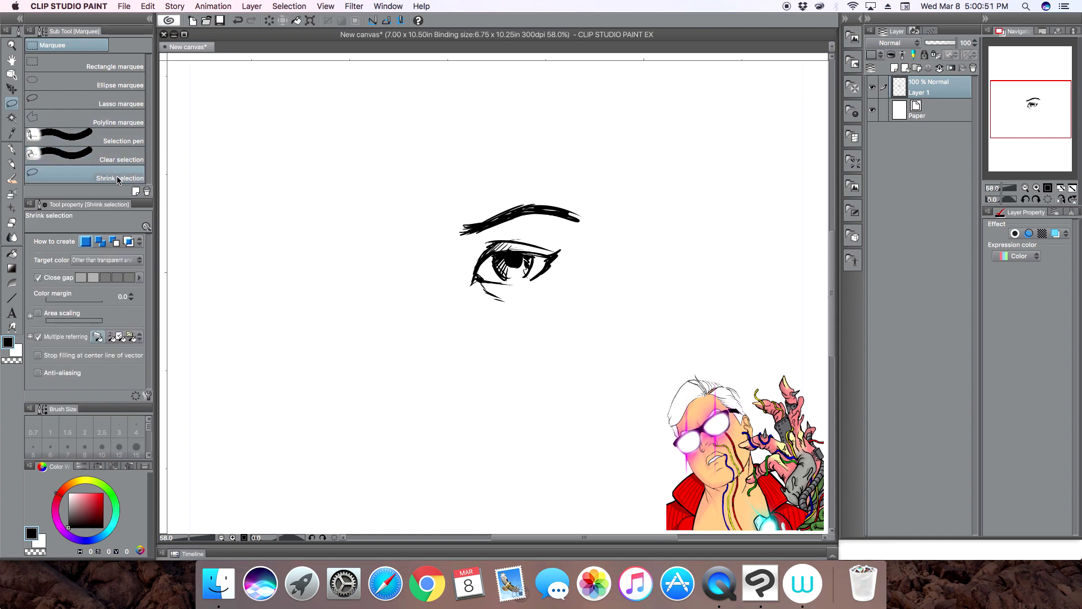
pyautogui.moveTo(570, 157)
pyautogui.mouseDown()
pyautogui.moveTo(402, 204)
pyautogui.moveTo(456, 367)
pyautogui.moveTo(655, 246)
pyautogui.moveTo(560, 149)
pyautogui.mouseUp()
pyautogui.click(417, 318)
# Step: Lasso the eye and eyebrow, then copy and paste them onto Layer 1 Copy
pyautogui.click(67, 59)
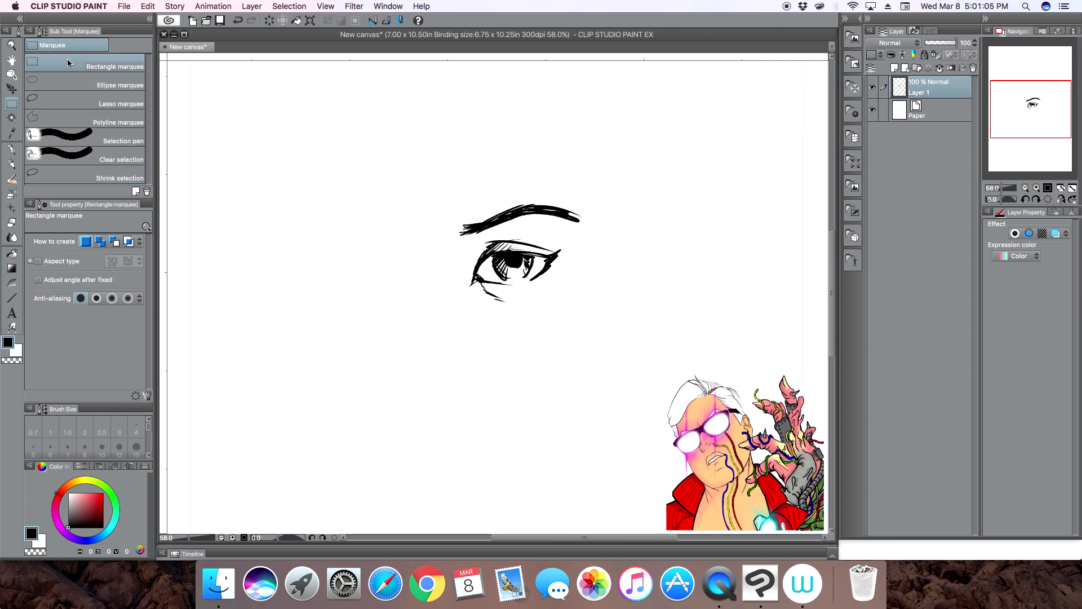
pyautogui.click(66, 101)
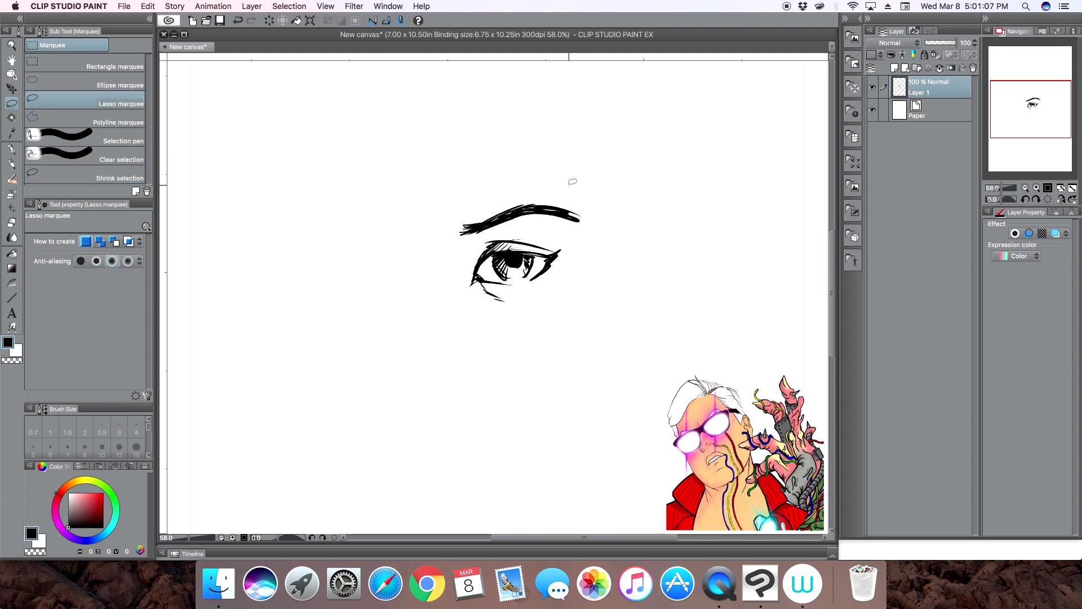
pyautogui.moveTo(565, 185)
pyautogui.mouseDown()
pyautogui.moveTo(514, 185)
pyautogui.moveTo(446, 212)
pyautogui.moveTo(421, 261)
pyautogui.moveTo(459, 307)
pyautogui.moveTo(522, 323)
pyautogui.moveTo(576, 307)
pyautogui.moveTo(615, 250)
pyautogui.moveTo(609, 211)
pyautogui.moveTo(565, 185)
pyautogui.mouseUp()
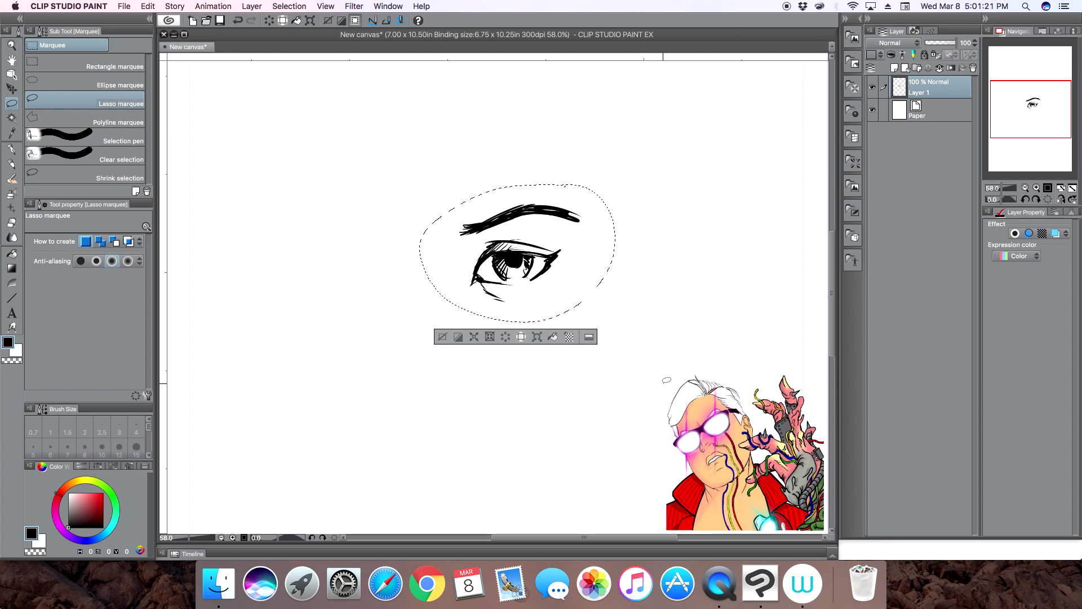
pyautogui.press('super+c')
pyautogui.press('super+v')
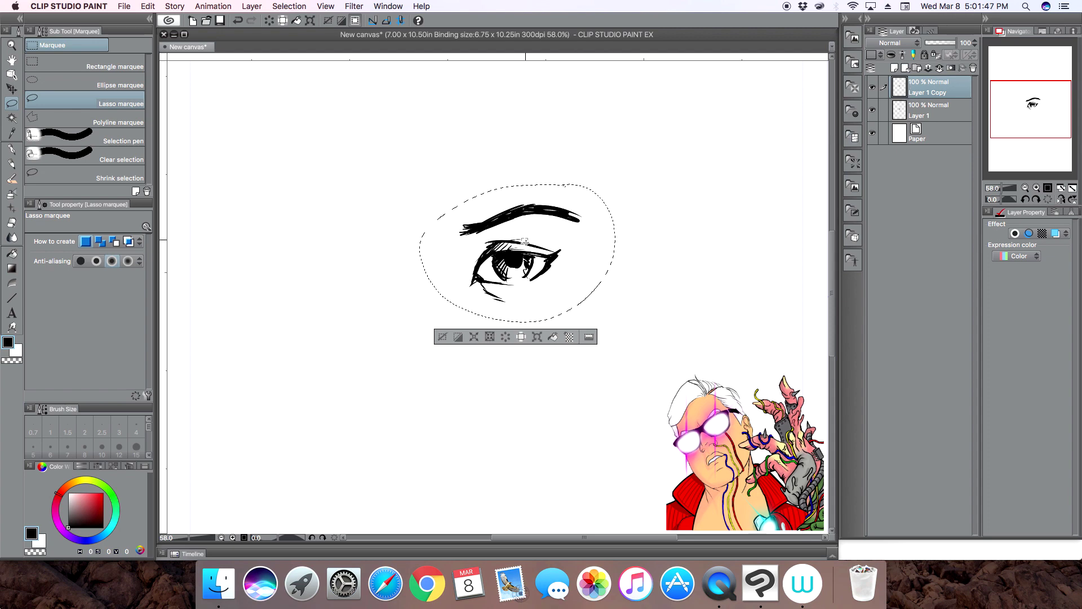
# Step: Drag the pasted eye copy left beside the original and apply the transform
pyautogui.click(538, 337)
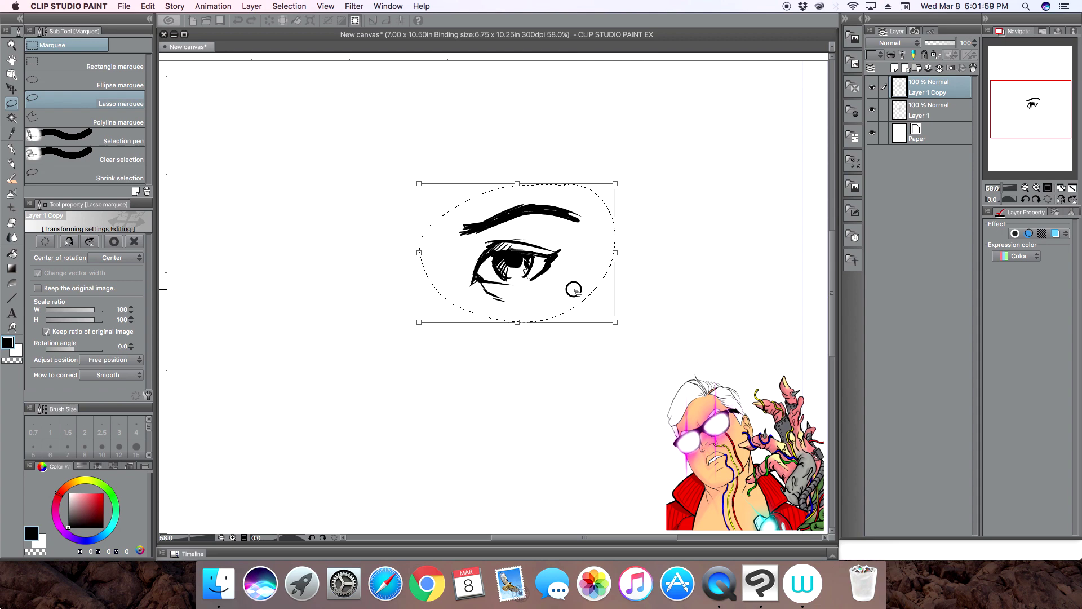
pyautogui.moveTo(573, 285); pyautogui.dragTo(383, 287)
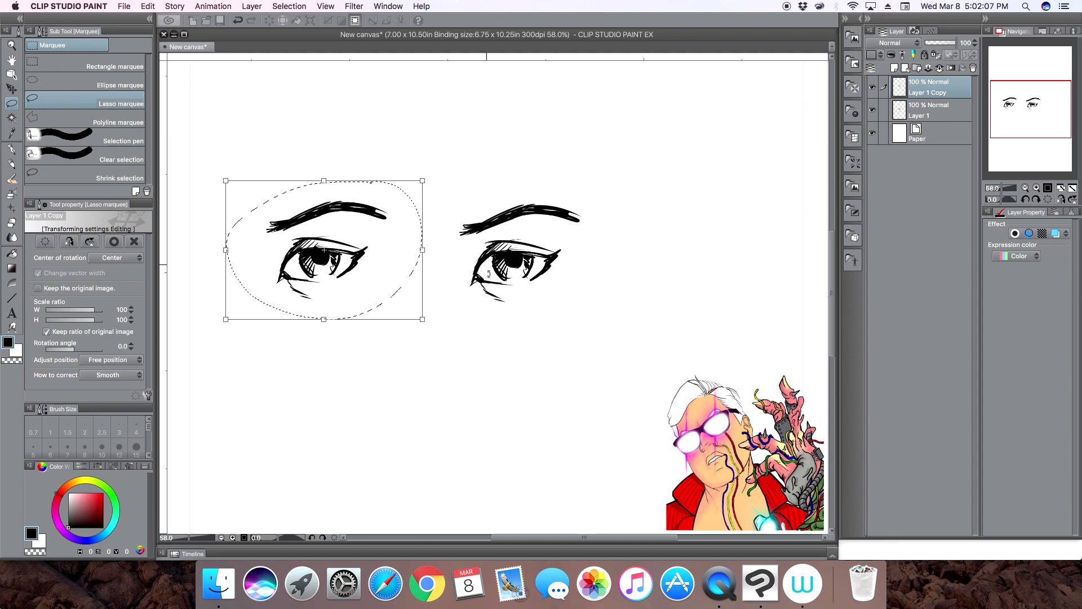
pyautogui.click(874, 111)
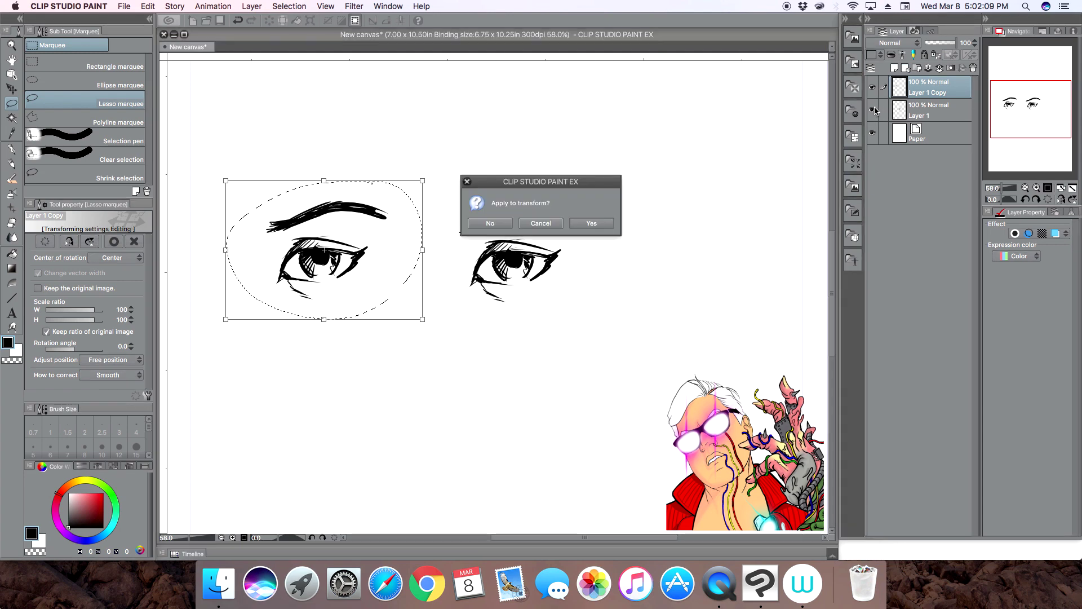
pyautogui.click(540, 228)
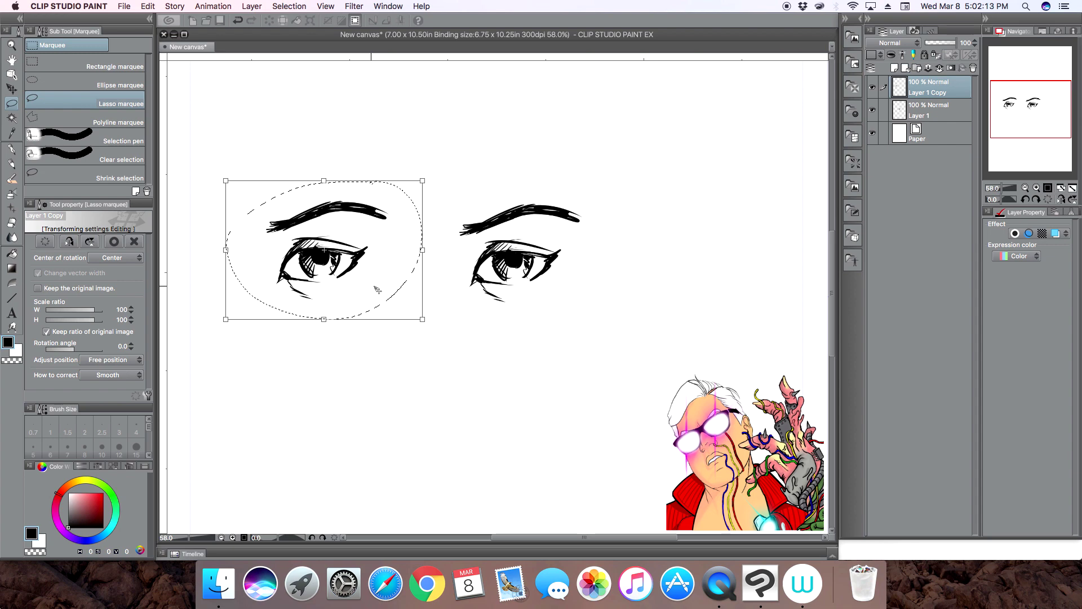
pyautogui.press('Return')
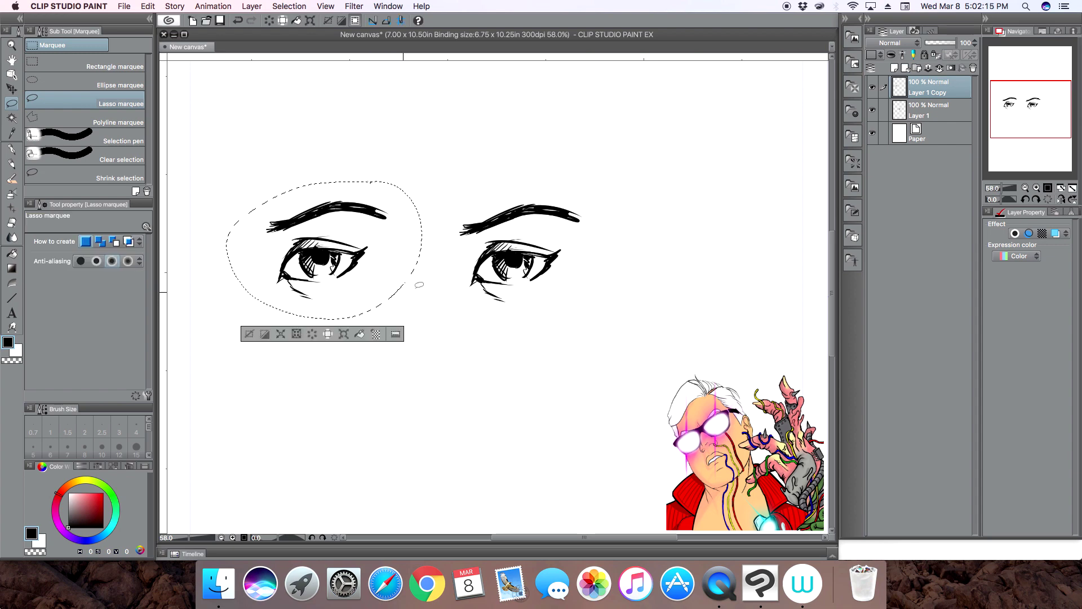
# Step: Flip the copied eye horizontally and nudge it into place as the left eye
pyautogui.click(873, 112)
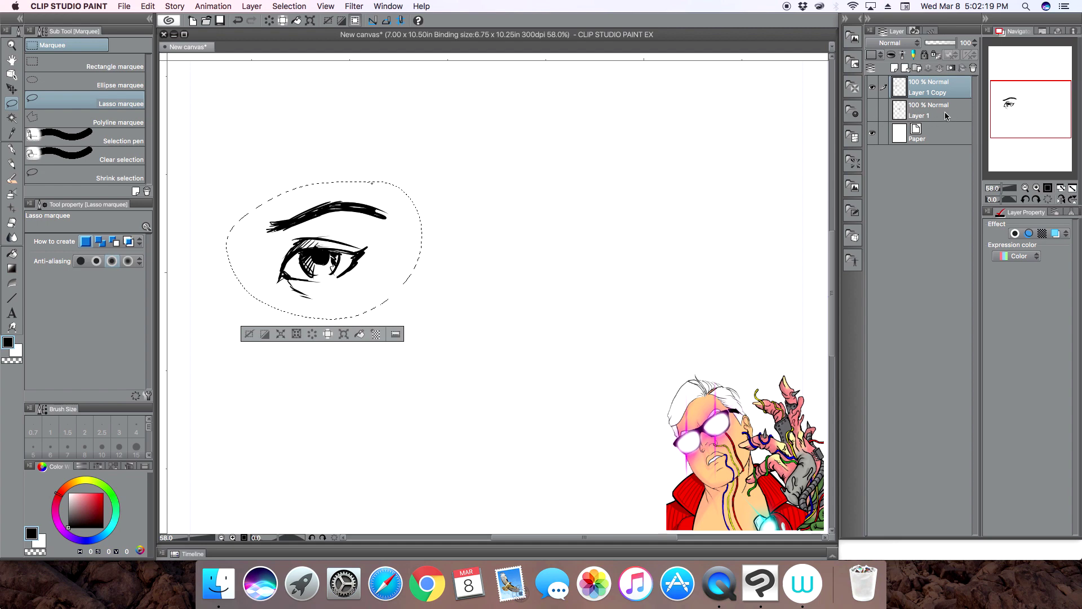
pyautogui.click(873, 110)
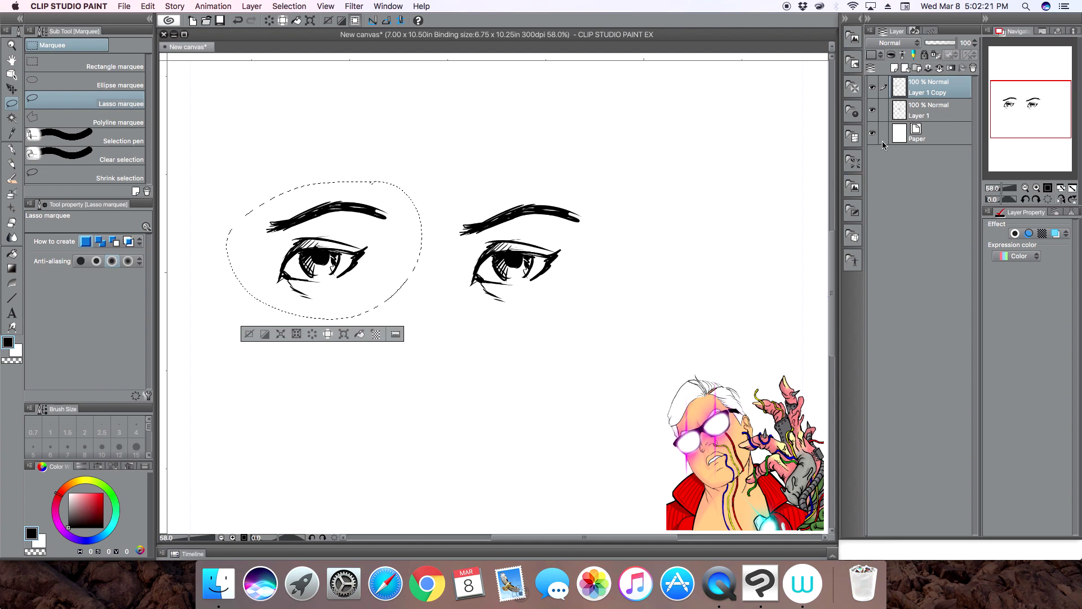
pyautogui.click(344, 334)
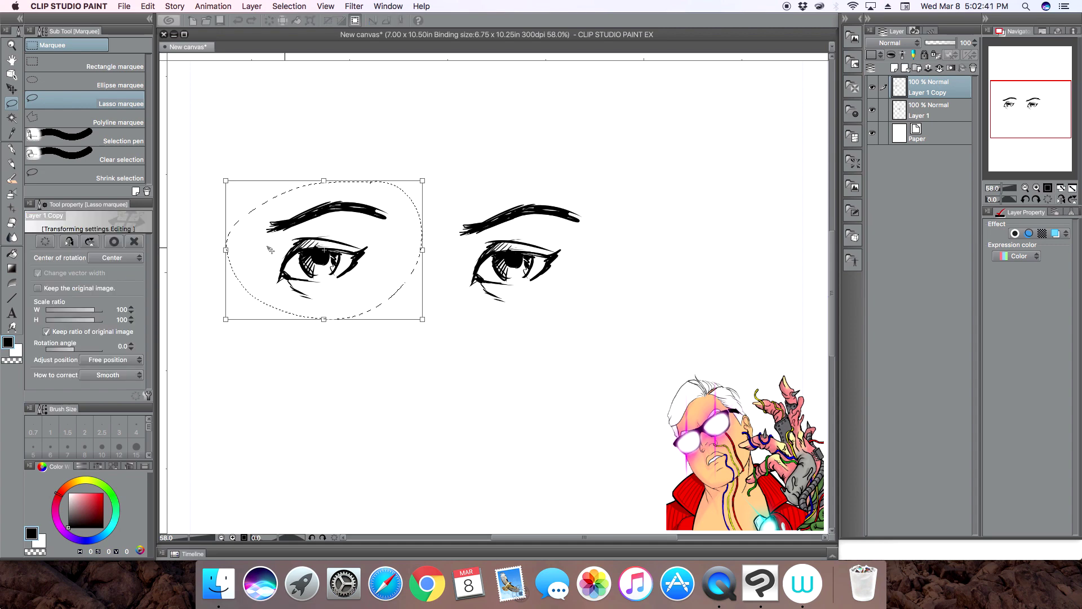
pyautogui.click(69, 242)
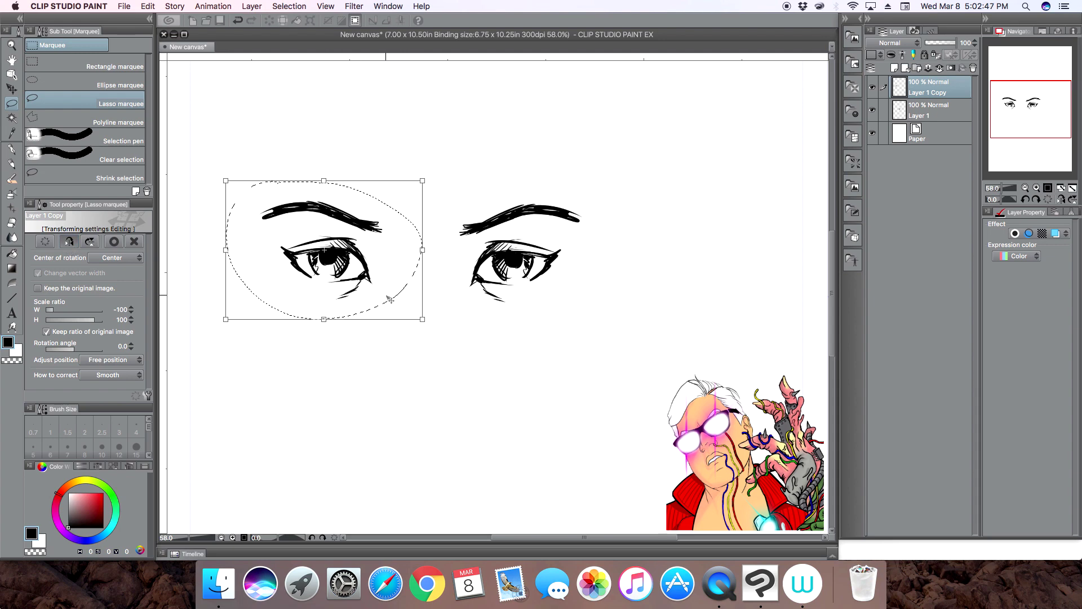
pyautogui.moveTo(388, 295); pyautogui.dragTo(414, 300)
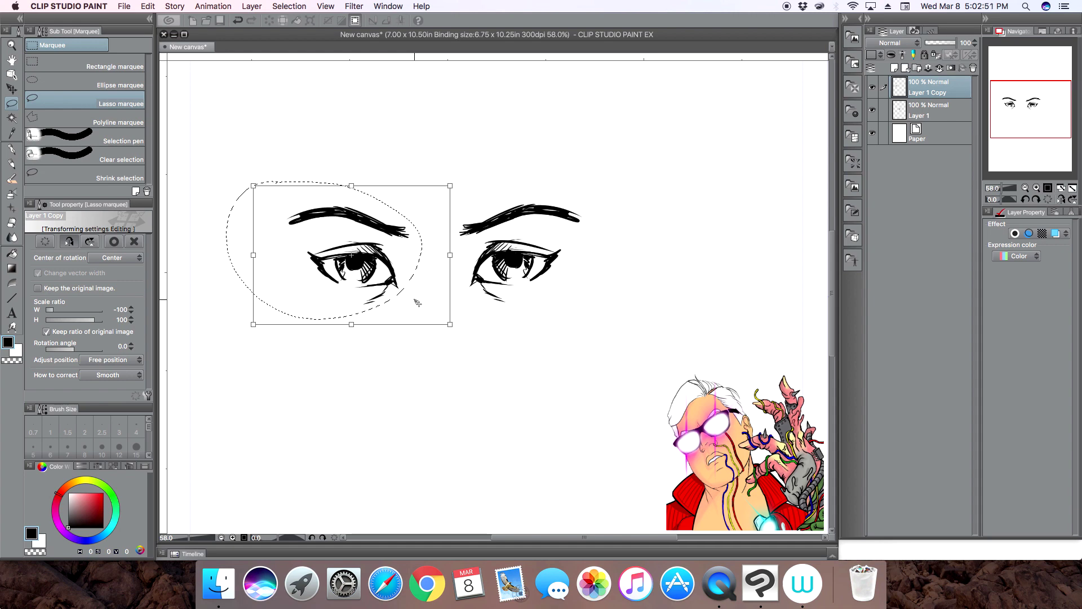
pyautogui.press('Return')
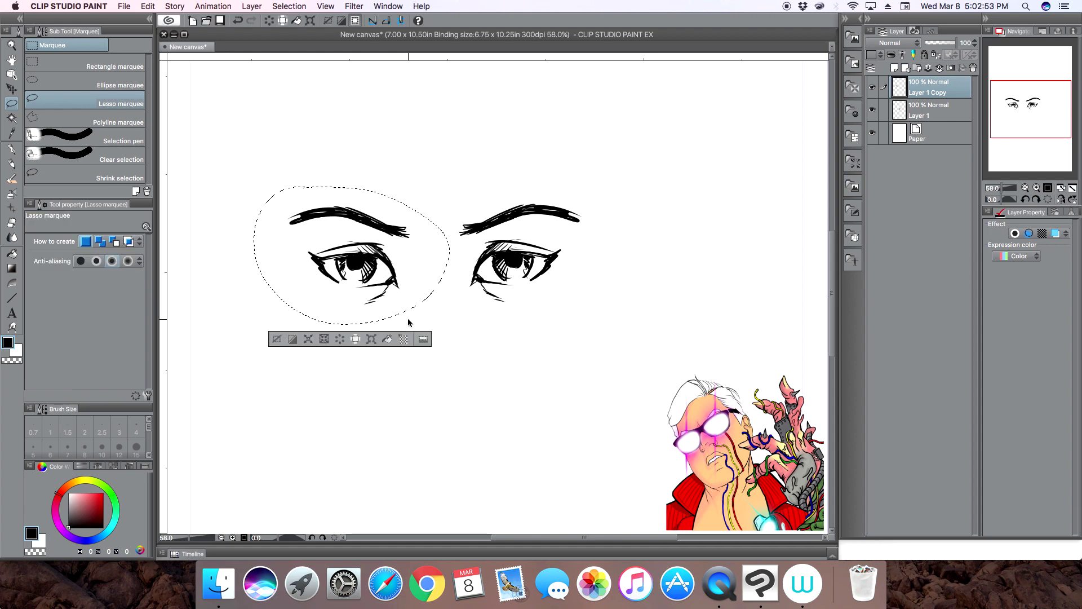
# Step: Deselect, merge Layer 1 Copy down into Layer 1, and toggle Layer 1's visibility to check
pyautogui.click(276, 340)
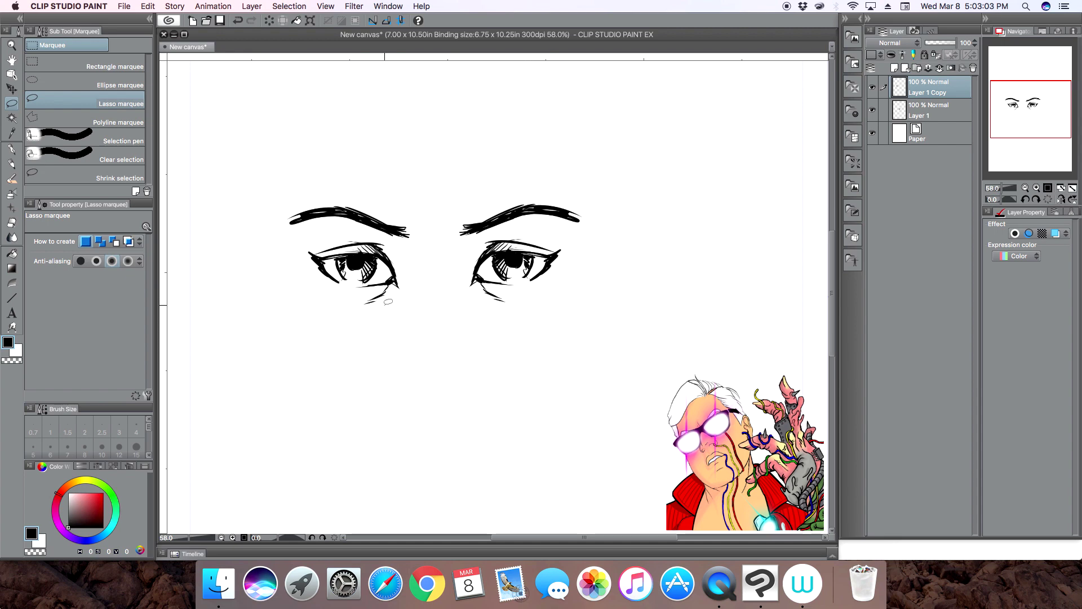
pyautogui.click(941, 70)
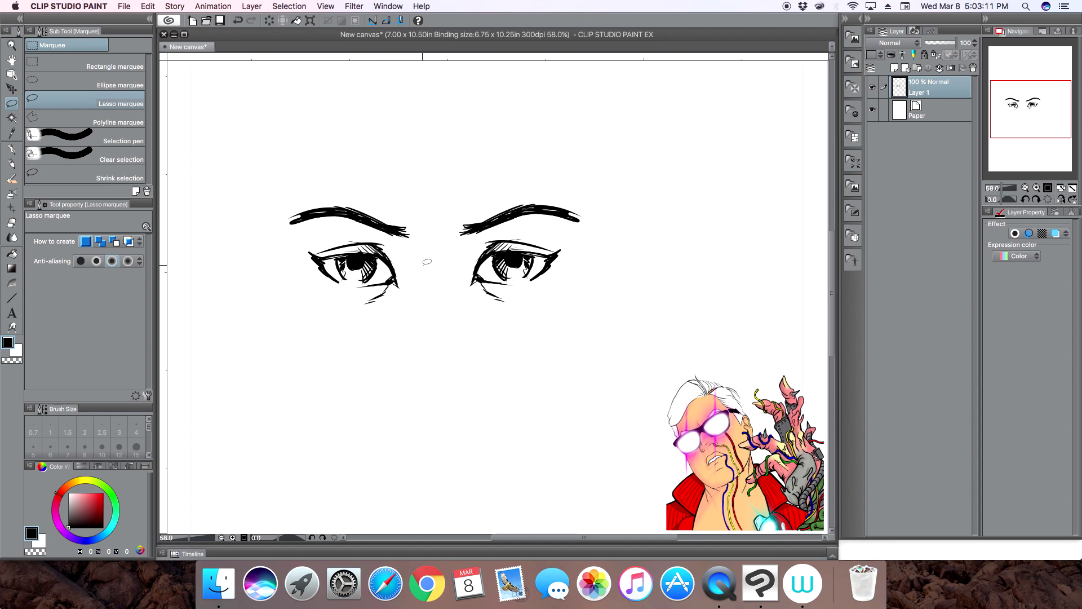
pyautogui.click(873, 88)
pyautogui.click(873, 88)
# Step: Lasso both lid areas under the eyebrows and add a new Layer 2
pyautogui.moveTo(483, 227)
pyautogui.mouseDown()
pyautogui.moveTo(466, 238)
pyautogui.moveTo(465, 288)
pyautogui.moveTo(495, 241)
pyautogui.moveTo(564, 252)
pyautogui.moveTo(581, 241)
pyautogui.moveTo(578, 222)
pyautogui.moveTo(550, 211)
pyautogui.moveTo(476, 230)
pyautogui.mouseUp()
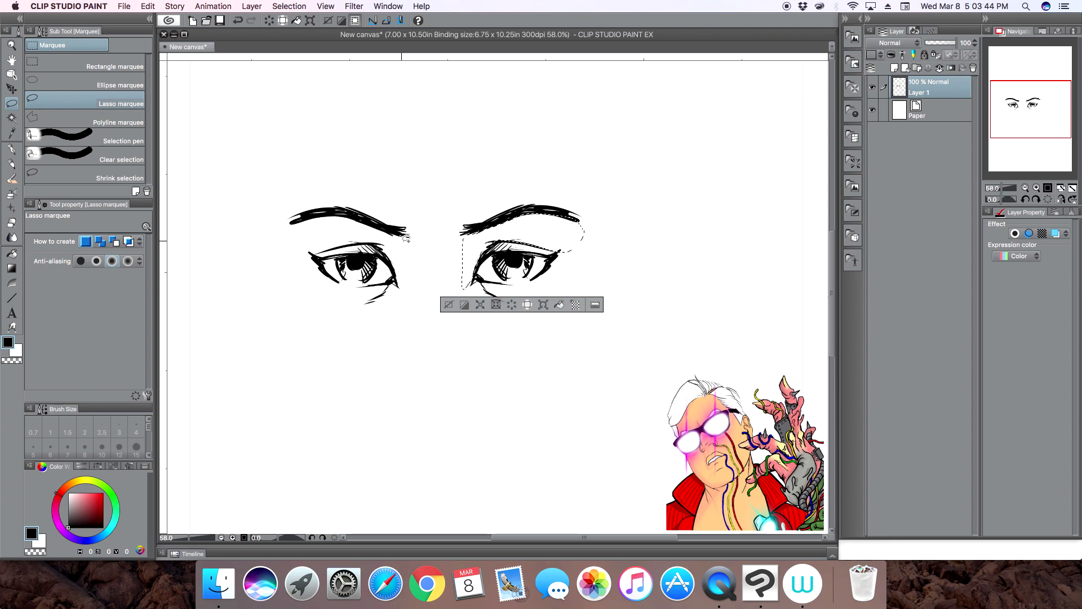
pyautogui.moveTo(407, 235)
pyautogui.mouseDown()
pyautogui.moveTo(410, 285)
pyautogui.moveTo(367, 243)
pyautogui.moveTo(312, 252)
pyautogui.moveTo(293, 242)
pyautogui.moveTo(295, 222)
pyautogui.moveTo(345, 217)
pyautogui.mouseUp()
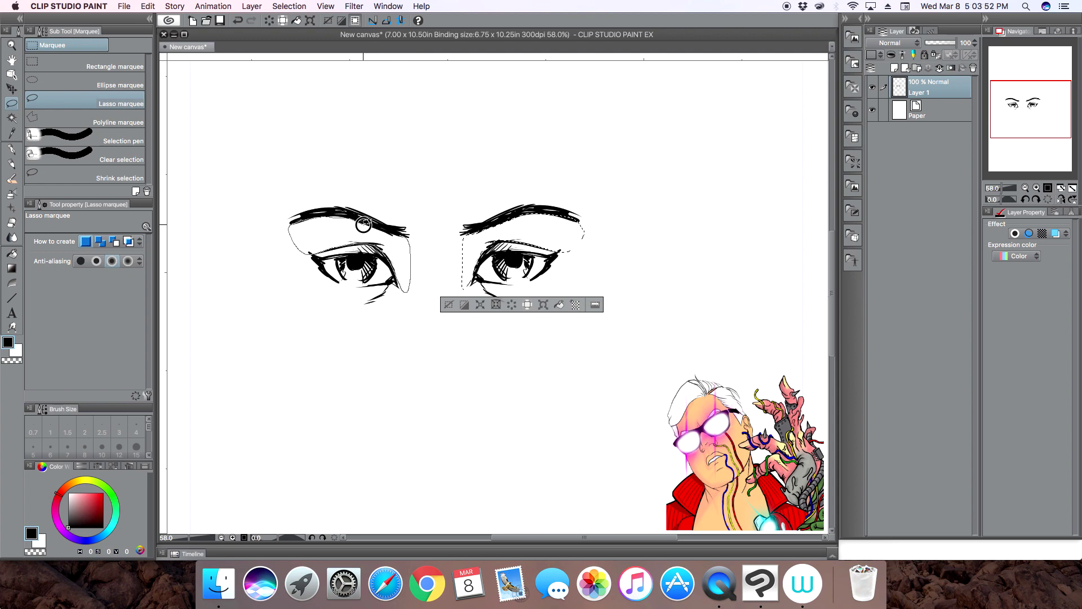
pyautogui.moveTo(404, 238); pyautogui.dragTo(403, 238)
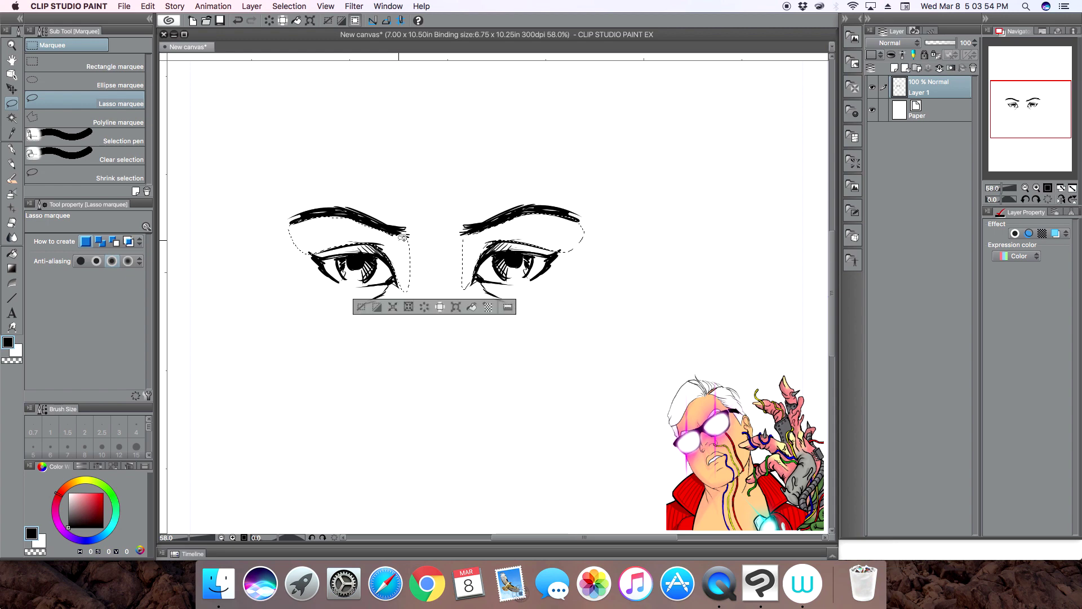
pyautogui.click(897, 70)
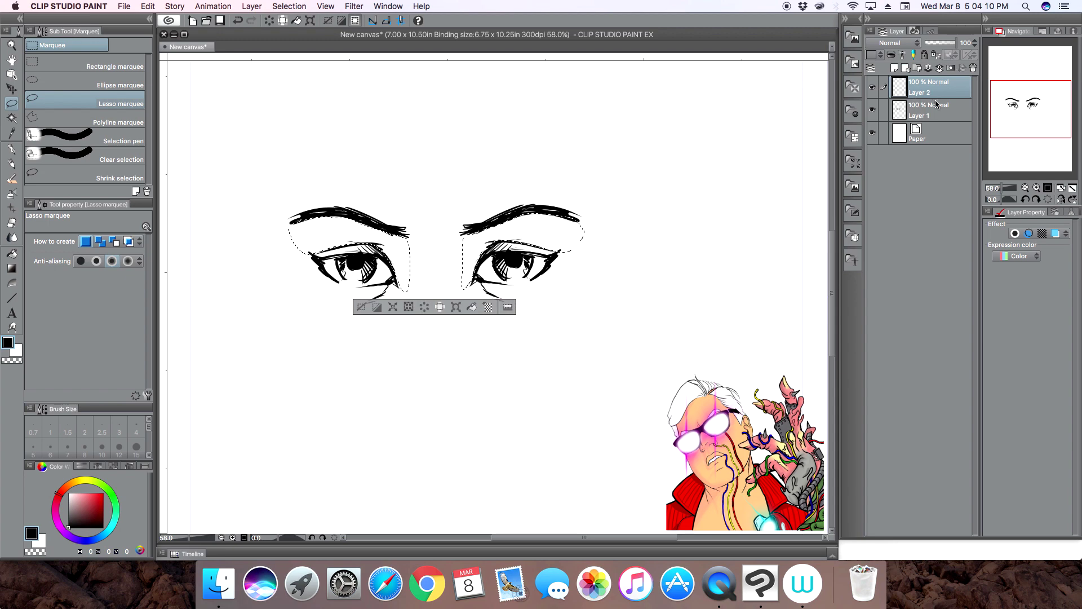
# Step: Choose the Gradient tool with the Foreground to transparent sub tool
pyautogui.click(11, 270)
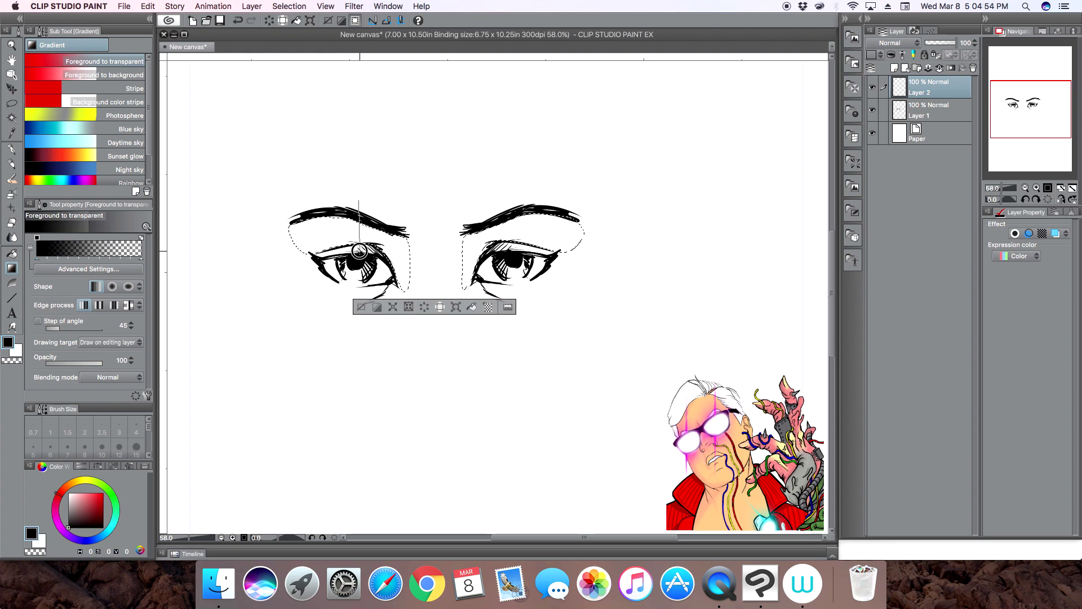
pyautogui.moveTo(360, 251); pyautogui.dragTo(358, 263)
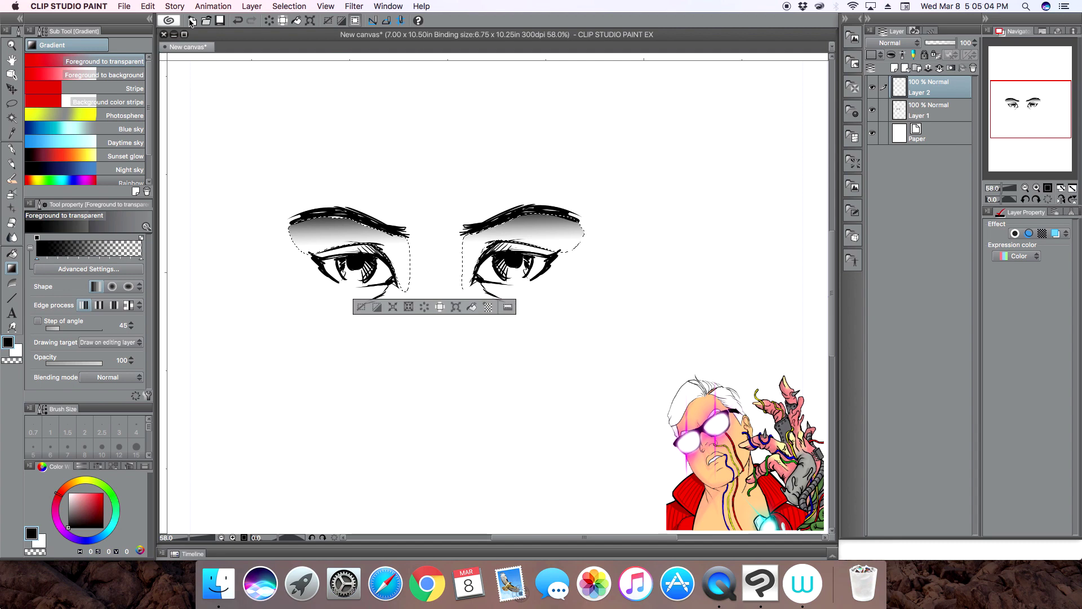
pyautogui.click(239, 20)
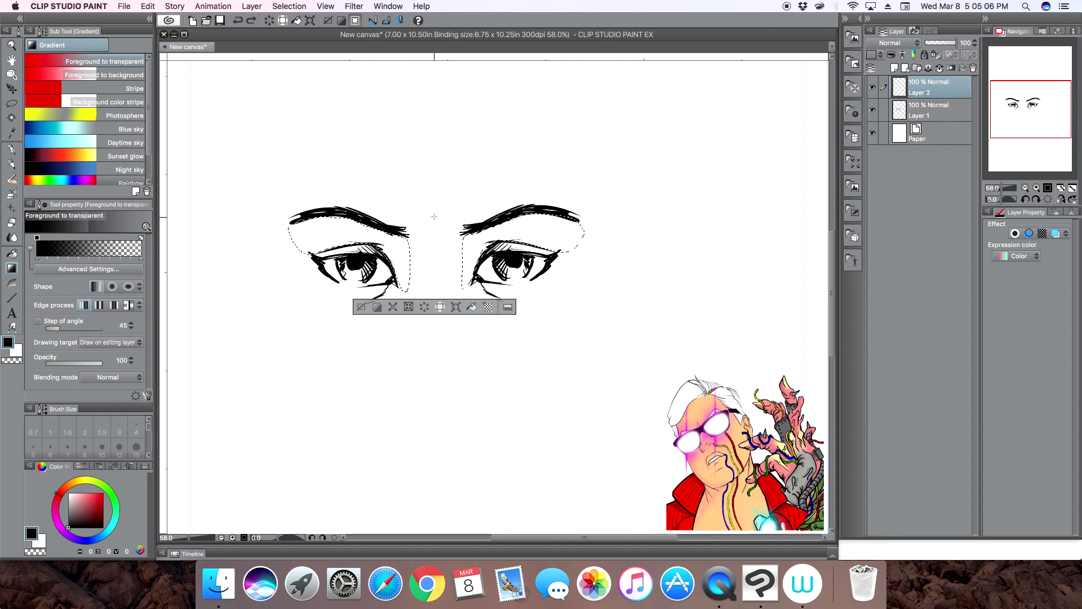
pyautogui.moveTo(433, 191); pyautogui.dragTo(432, 324)
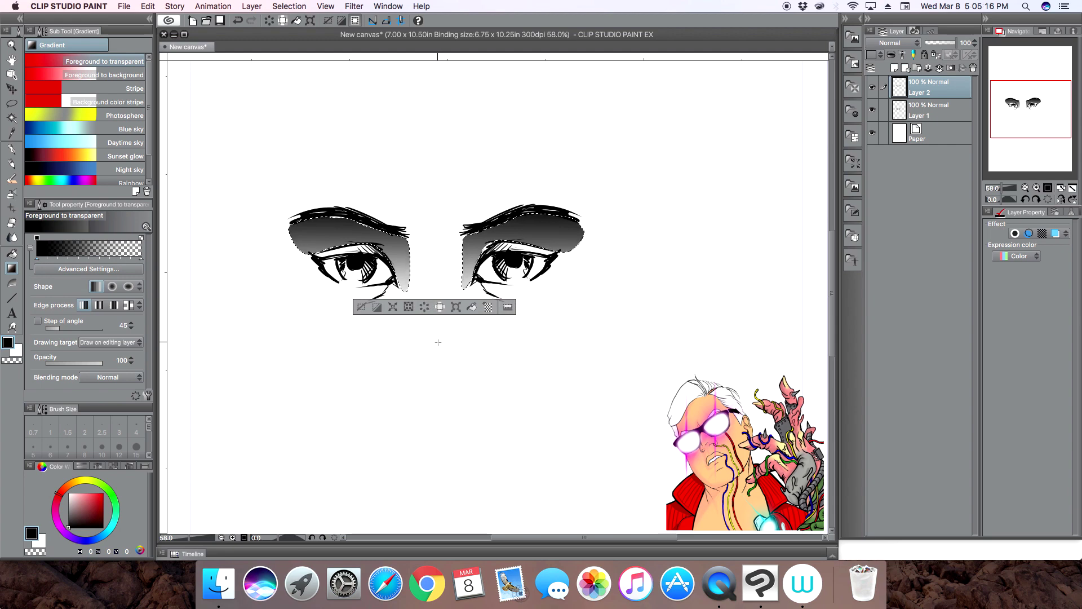
pyautogui.click(237, 20)
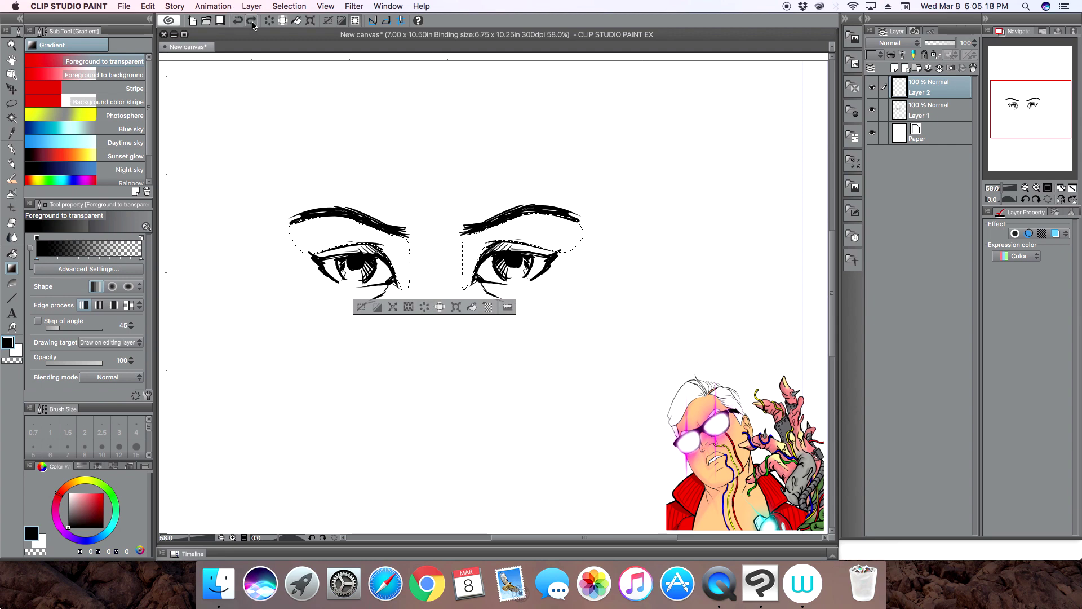
pyautogui.moveTo(436, 232); pyautogui.dragTo(435, 289)
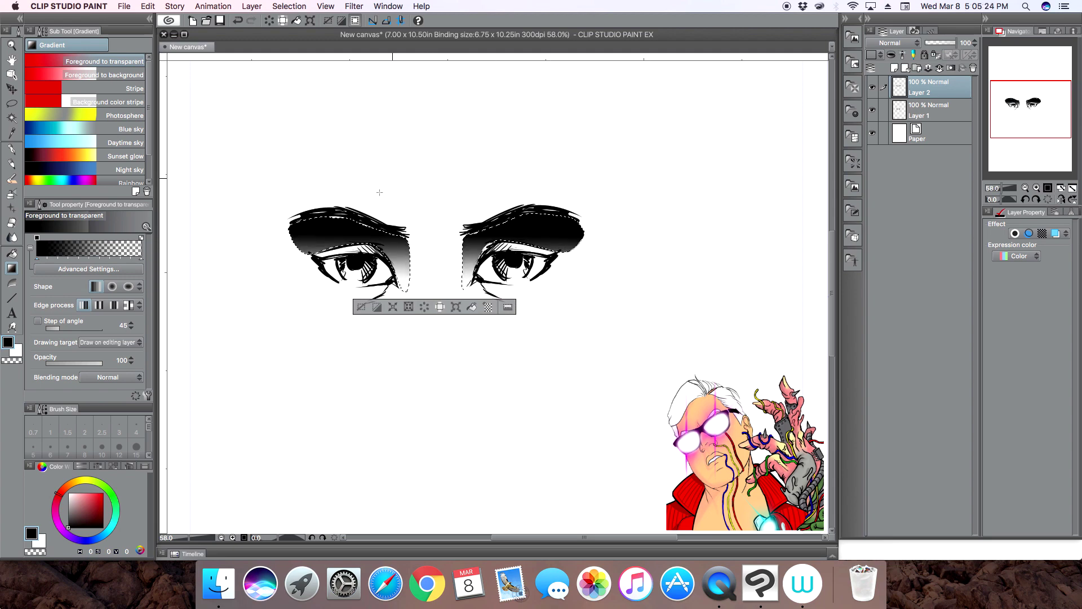
pyautogui.click(237, 20)
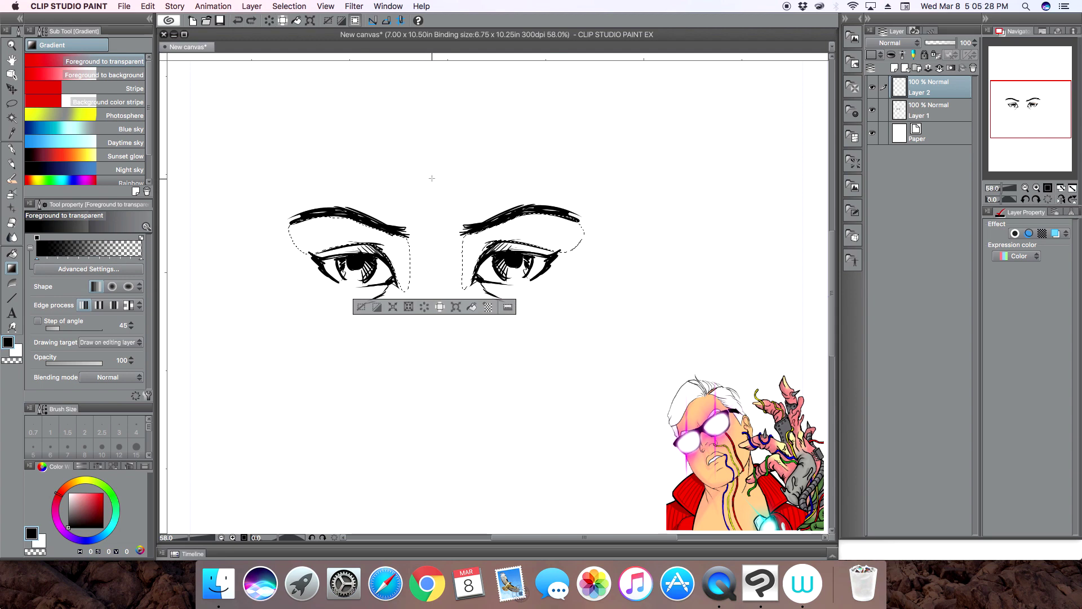
pyautogui.moveTo(434, 165); pyautogui.dragTo(435, 252)
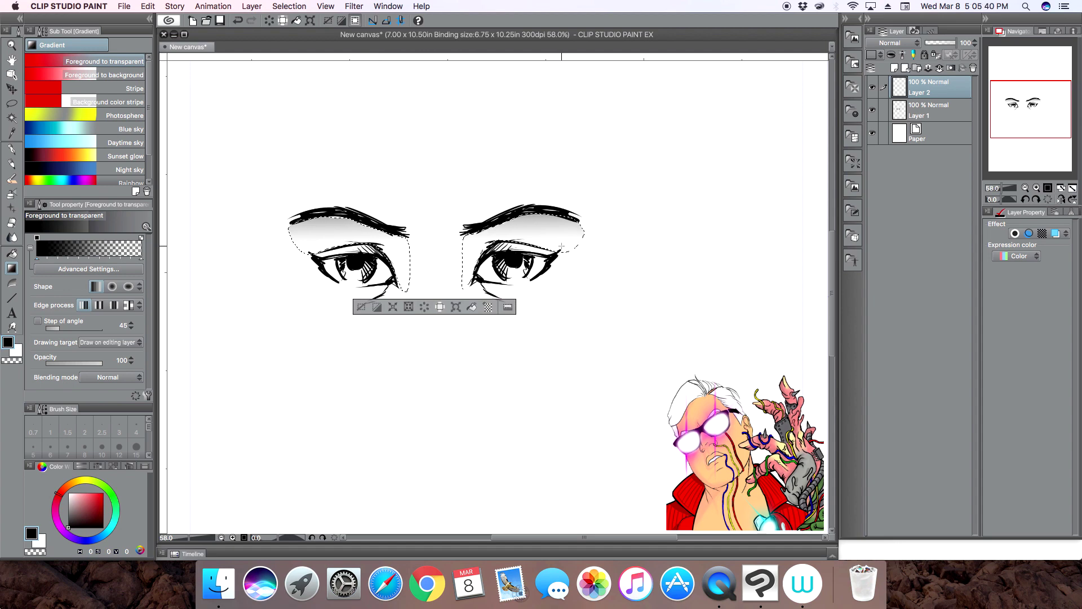
pyautogui.click(237, 20)
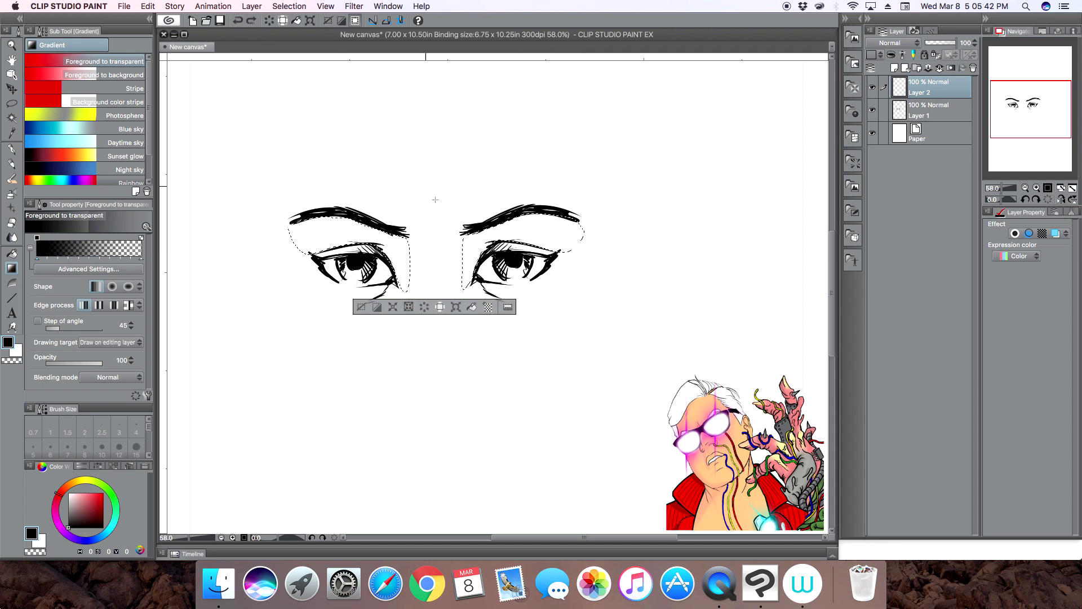
# Step: Drag a black-to-transparent gradient down over both lids, deselect, and toggle Layers 2 and 1 to compare
pyautogui.moveTo(432, 183); pyautogui.dragTo(432, 273)
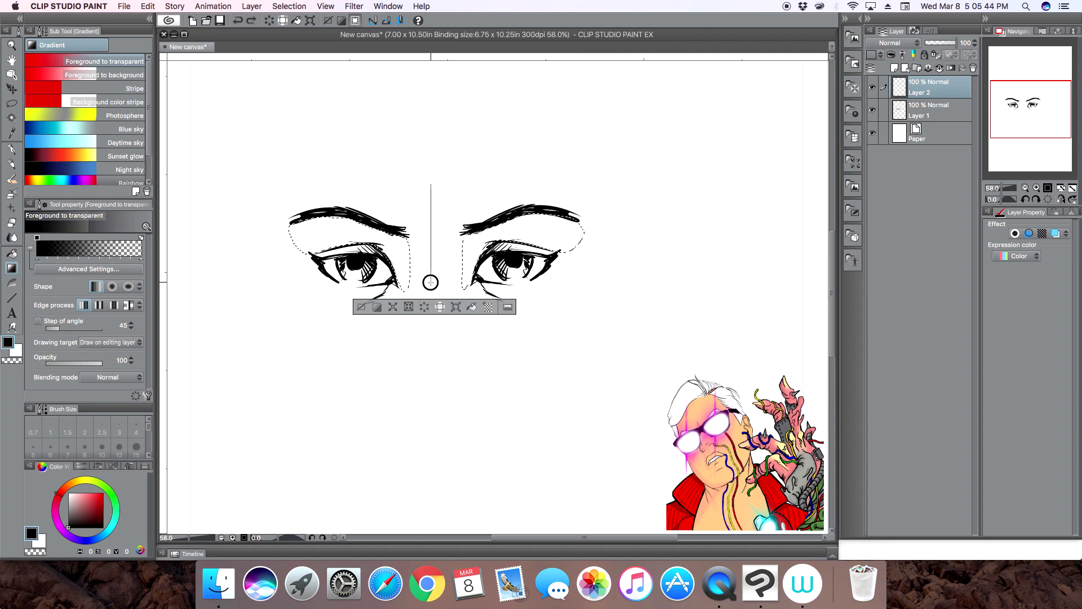
pyautogui.moveTo(432, 290); pyautogui.dragTo(432, 289)
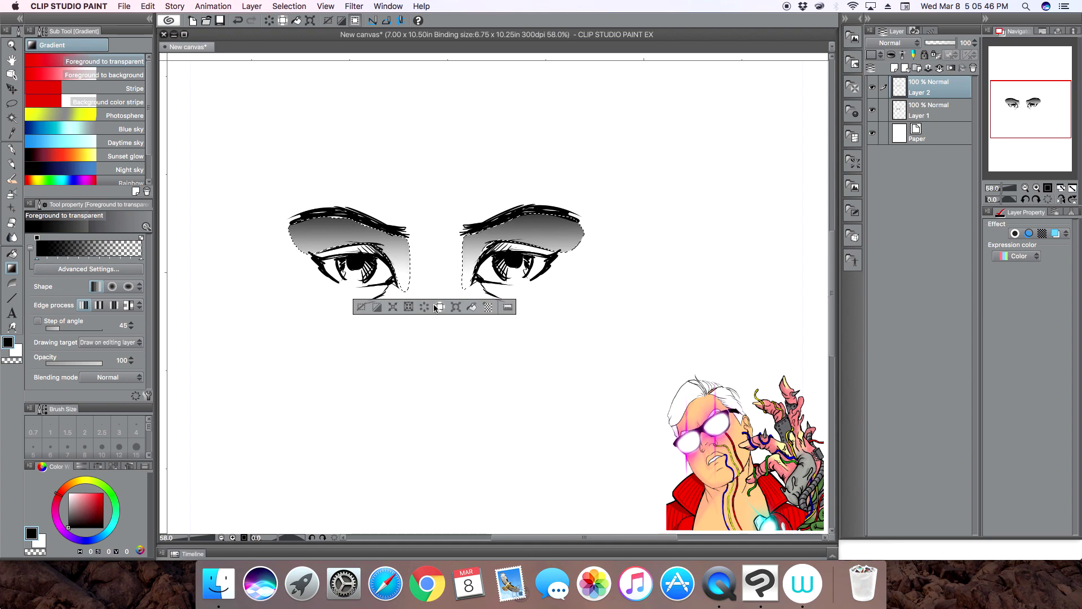
pyautogui.click(361, 308)
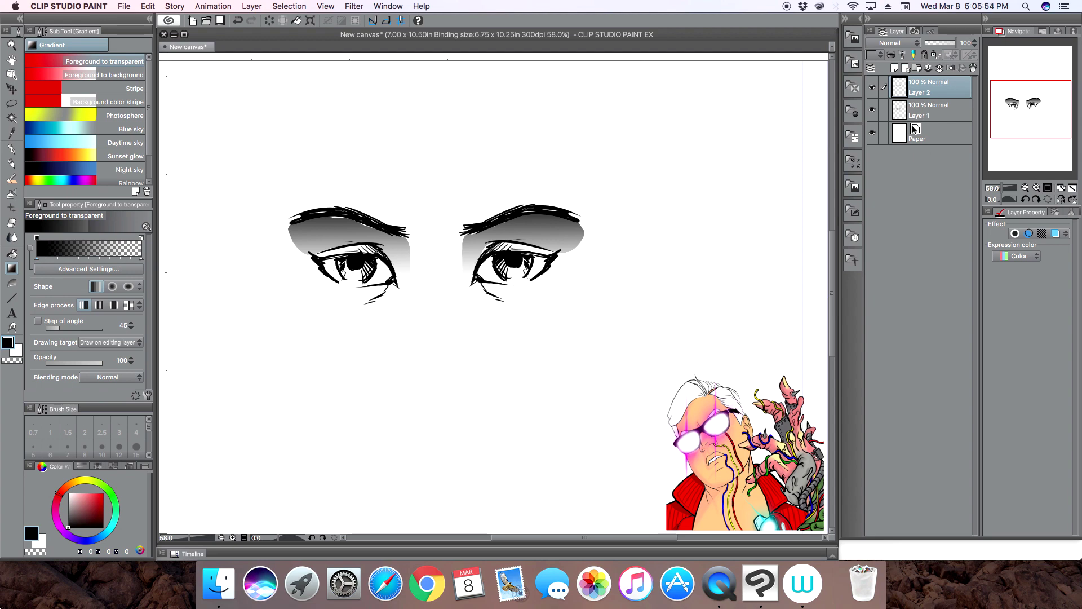
pyautogui.click(873, 88)
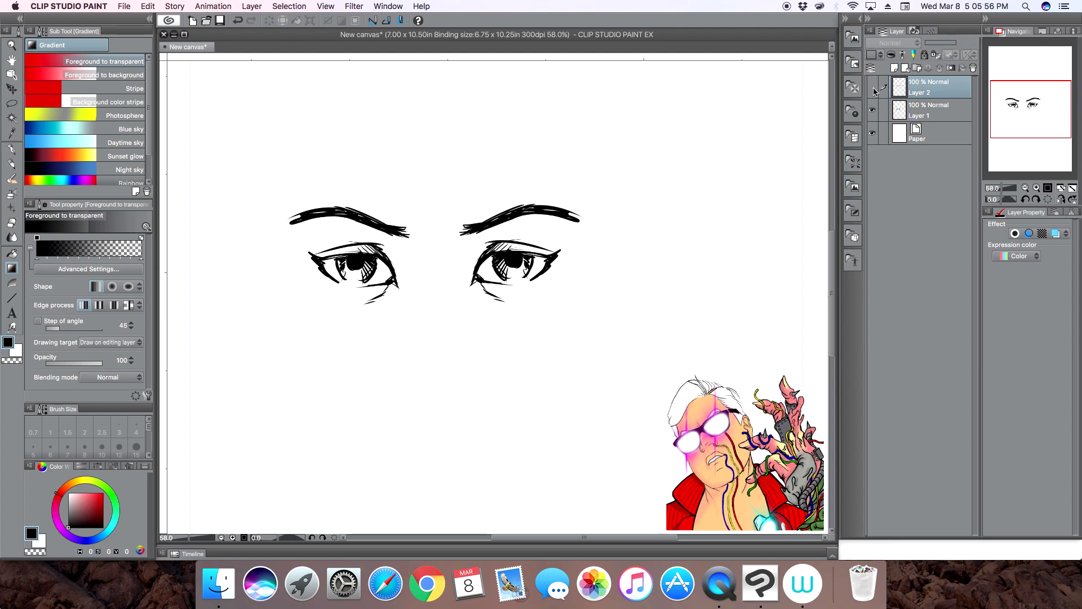
pyautogui.click(873, 88)
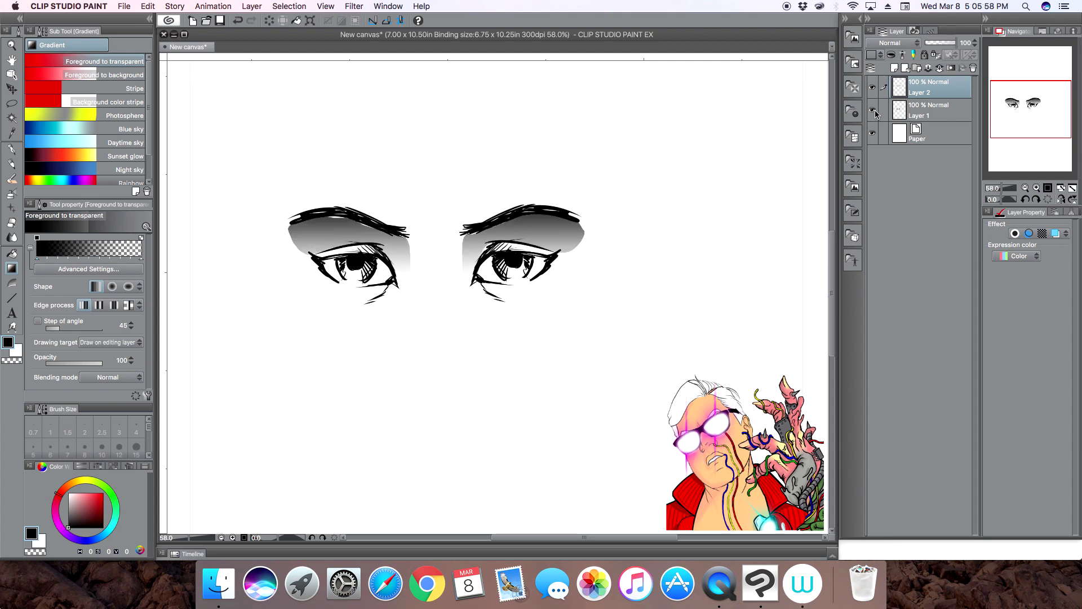
pyautogui.click(874, 110)
pyautogui.click(873, 110)
# Step: Select the Lasso marquee selection tool again
pyautogui.click(12, 103)
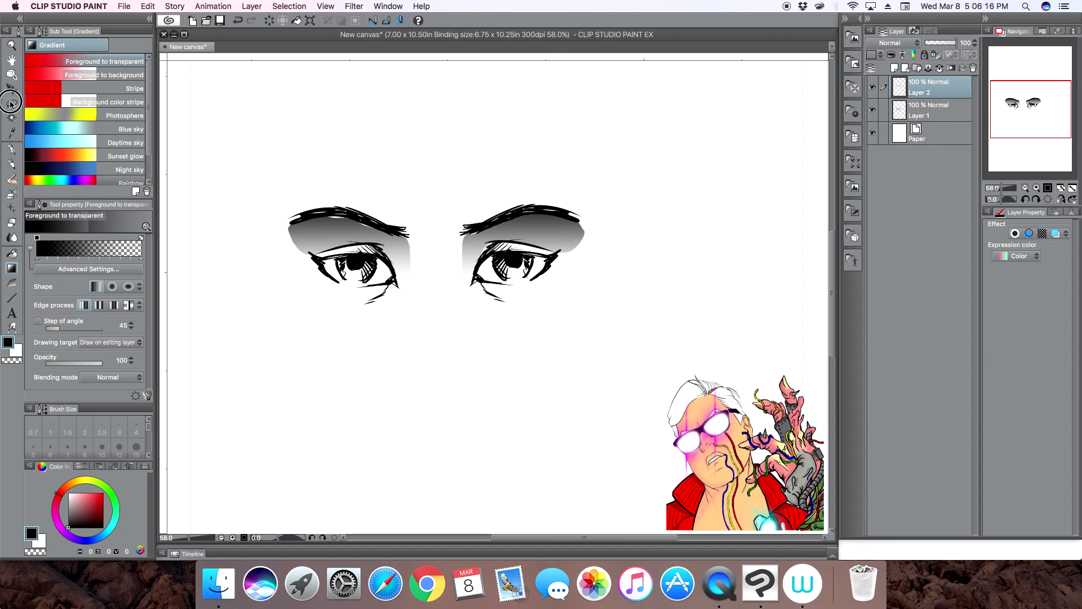